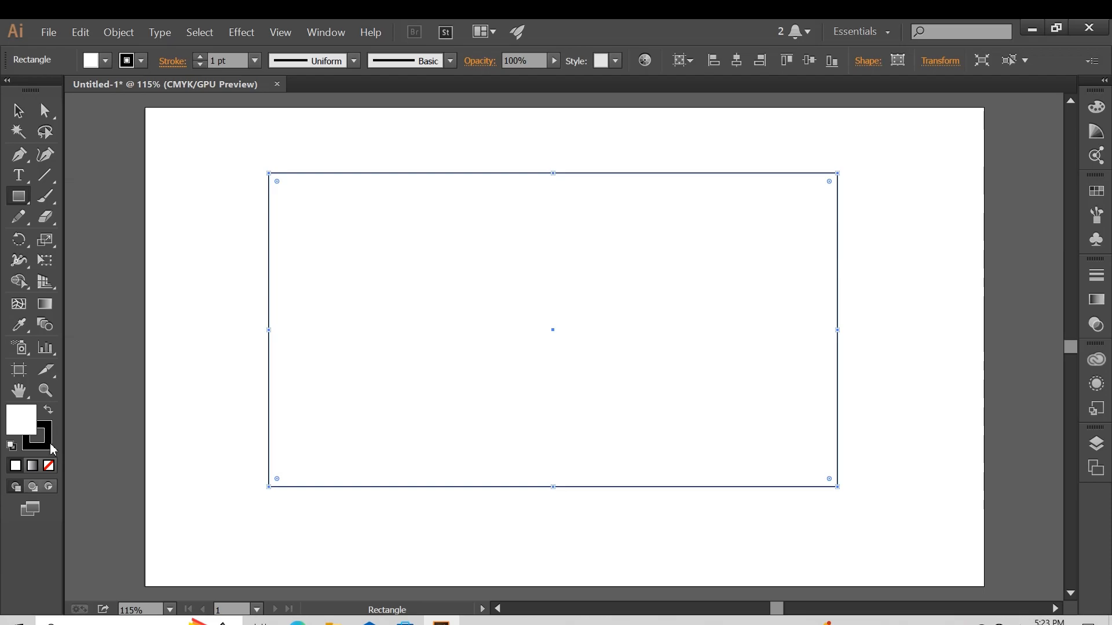
Step: Remove the rectangle's stroke and fill it with the dark colour 191818
click(51, 467)
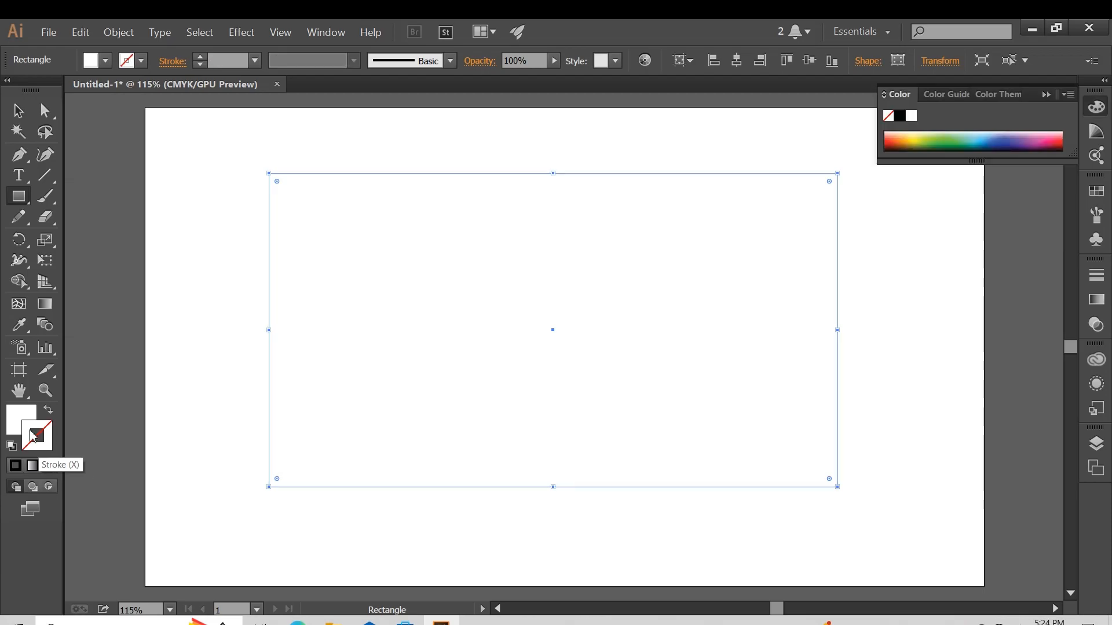
double_click(25, 421)
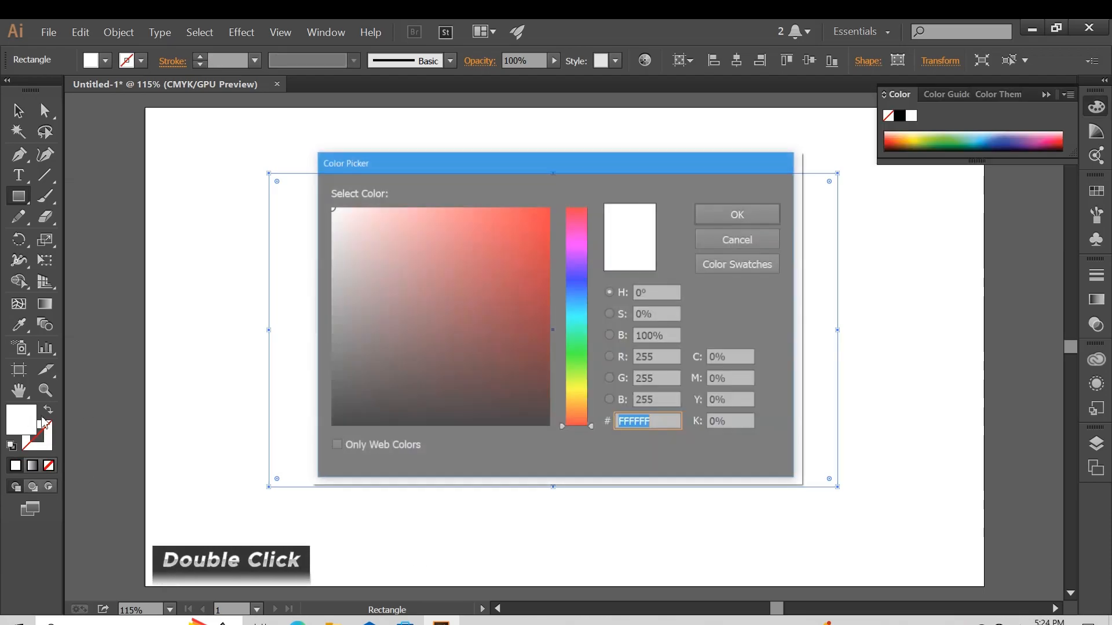
click(347, 390)
drag(348, 390, 340, 405)
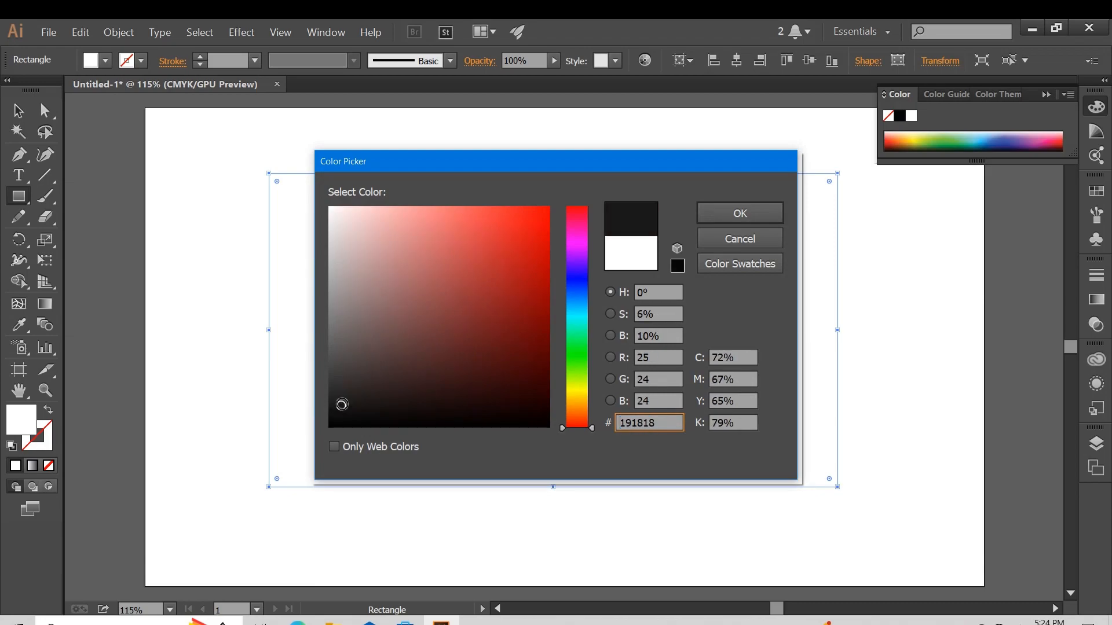
drag(589, 226, 561, 199)
click(718, 226)
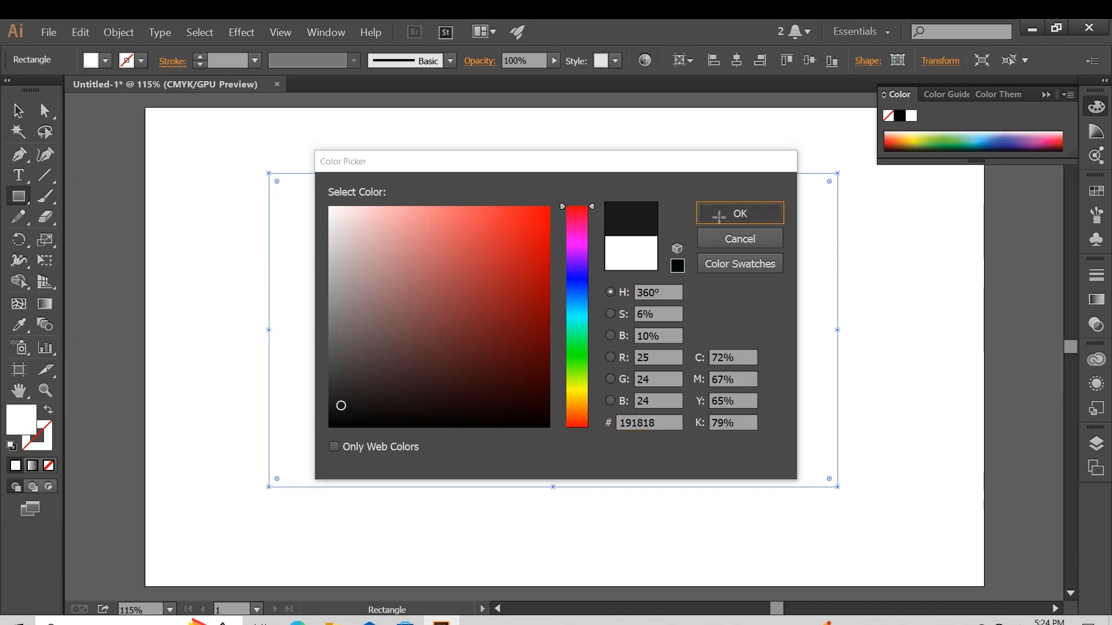
Step: Save the rectangle's dark fill as a global process swatch in RGB mode with values 25, 24, 24
click(1096, 191)
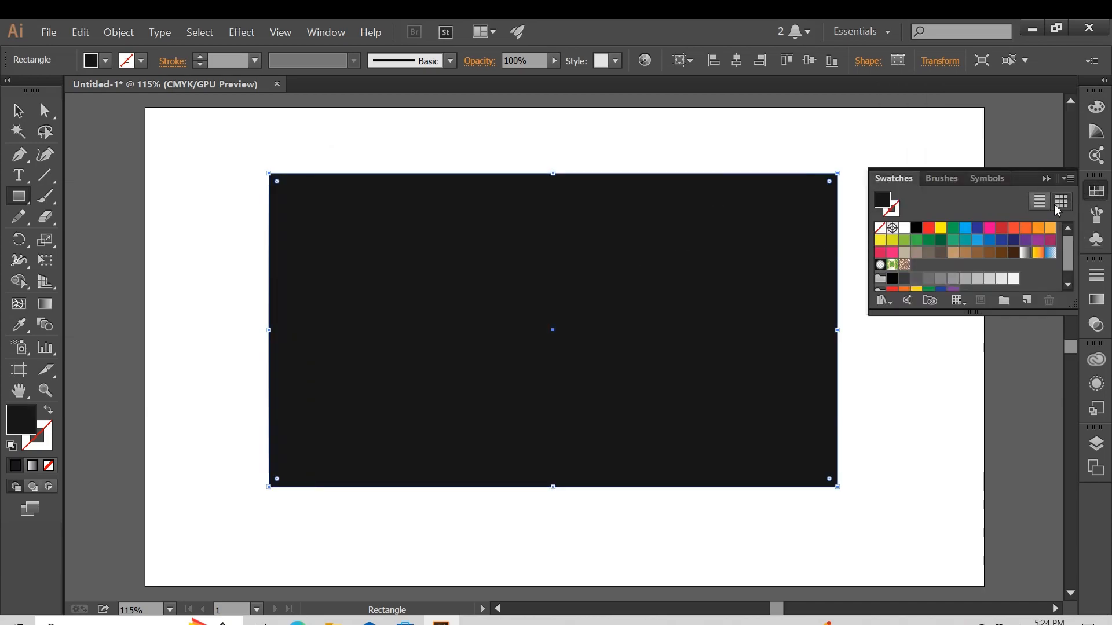
click(1025, 300)
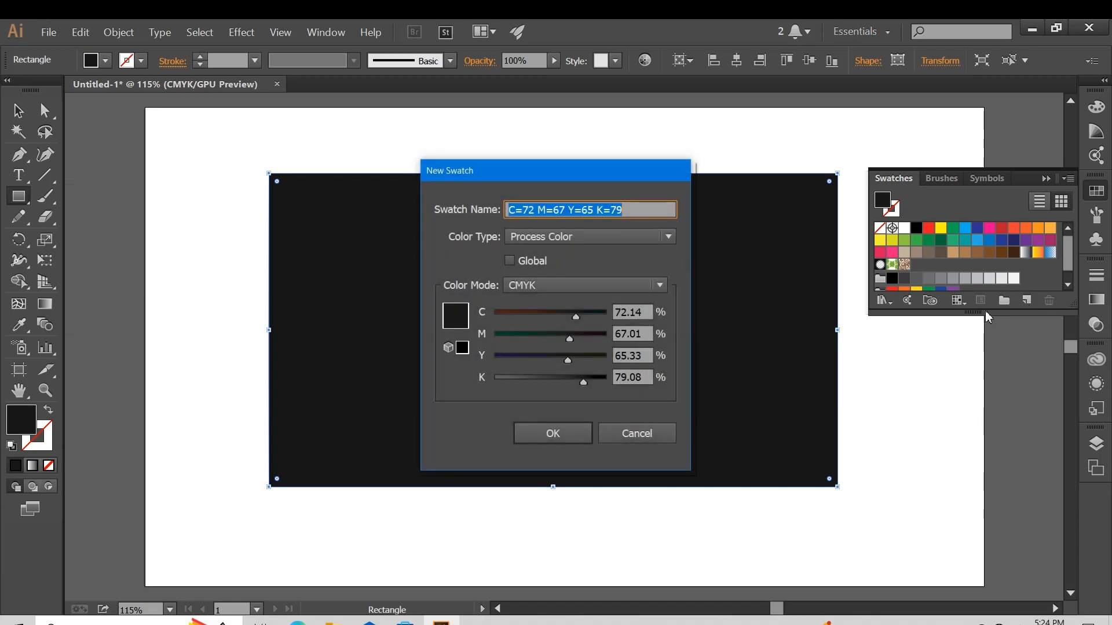
click(509, 261)
click(550, 286)
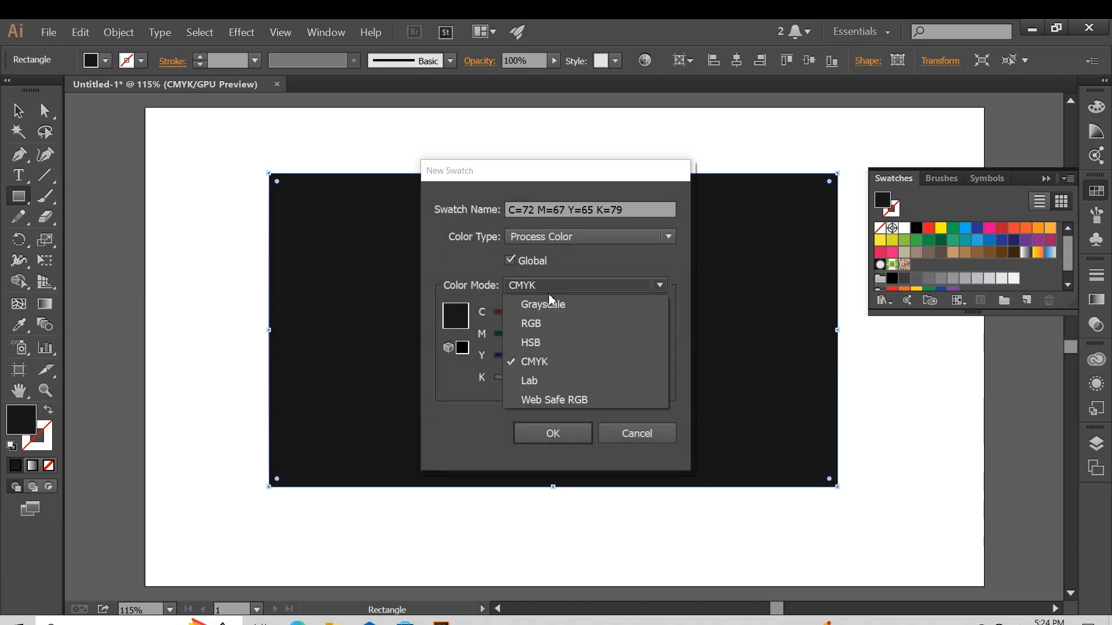
click(534, 323)
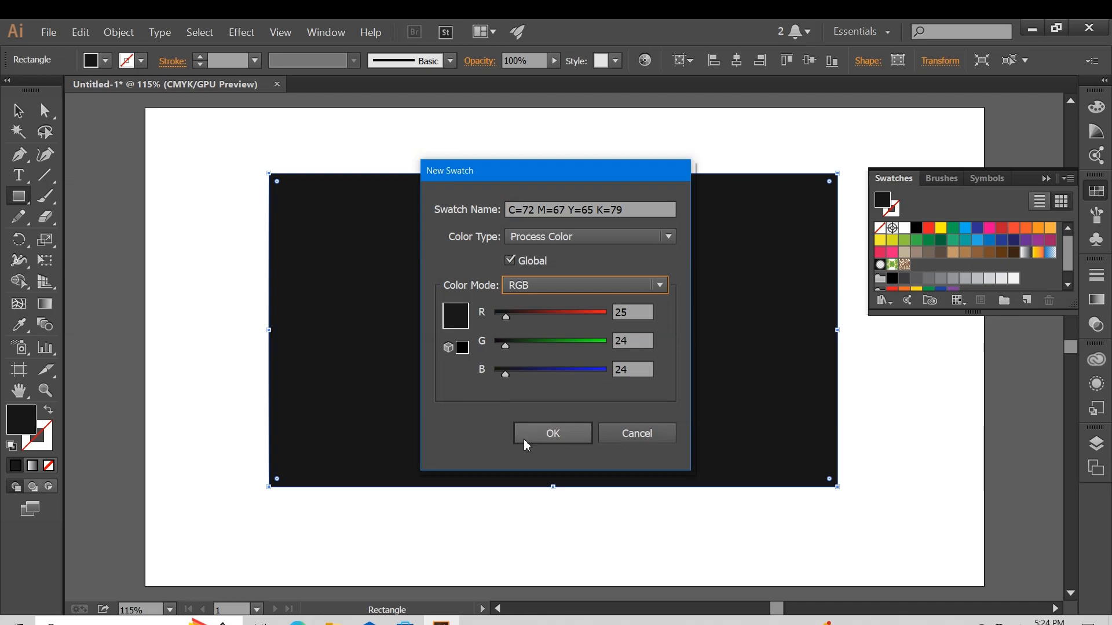
click(543, 437)
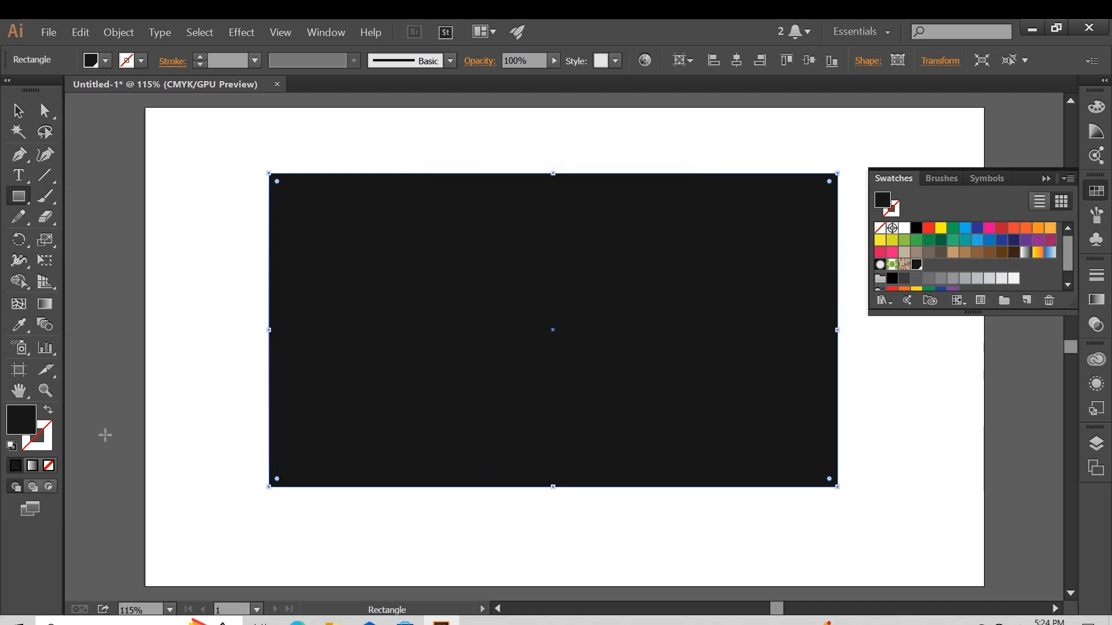
Step: Change the rectangle's fill to the dark bluish colour 171719
double_click(31, 421)
drag(337, 408, 347, 405)
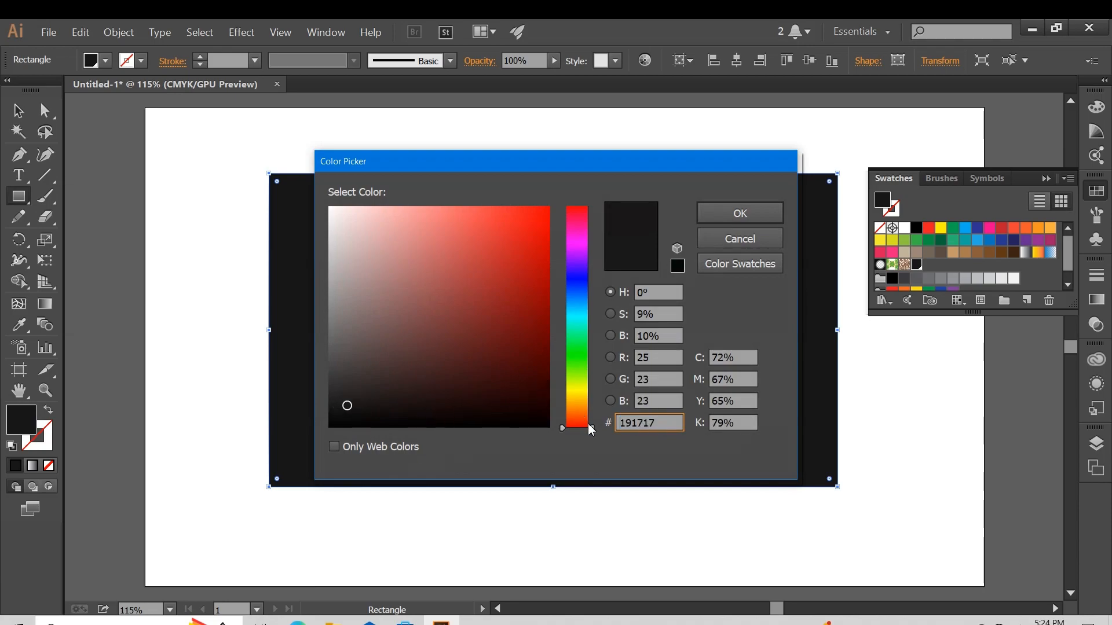
drag(591, 430, 585, 289)
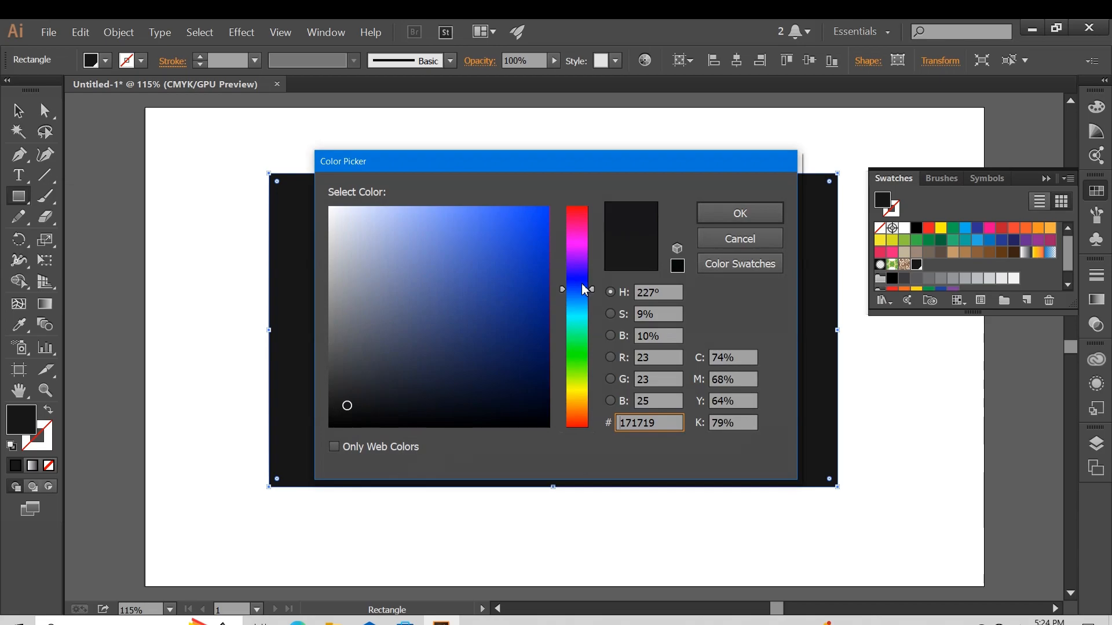
click(741, 214)
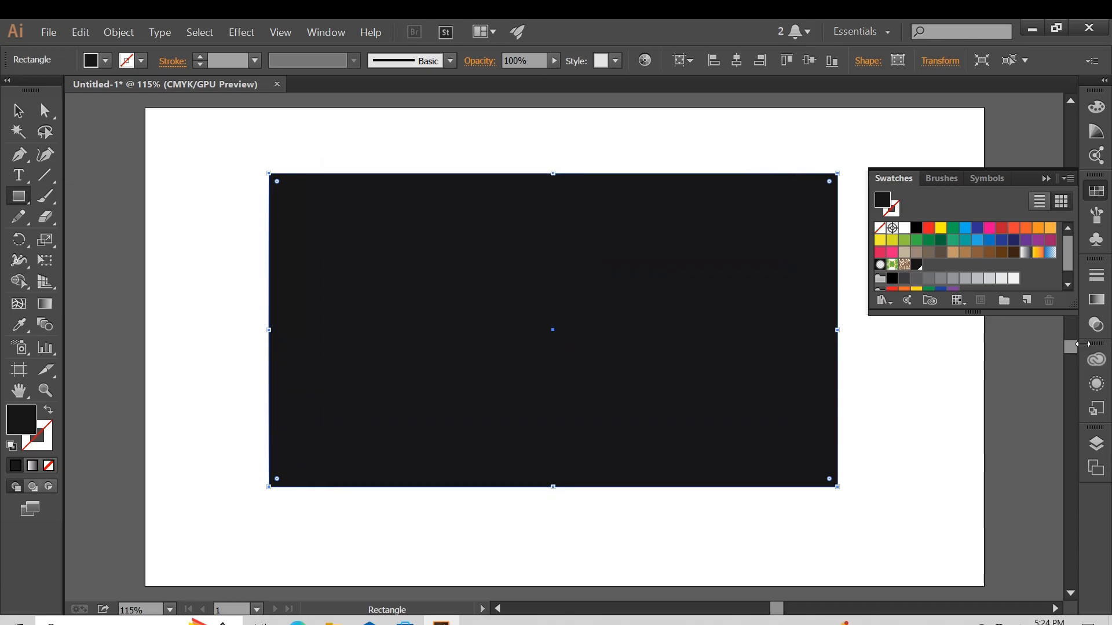
Step: Save the 171719 fill as a second global process swatch in RGB mode with values 23, 23, 25
click(1026, 300)
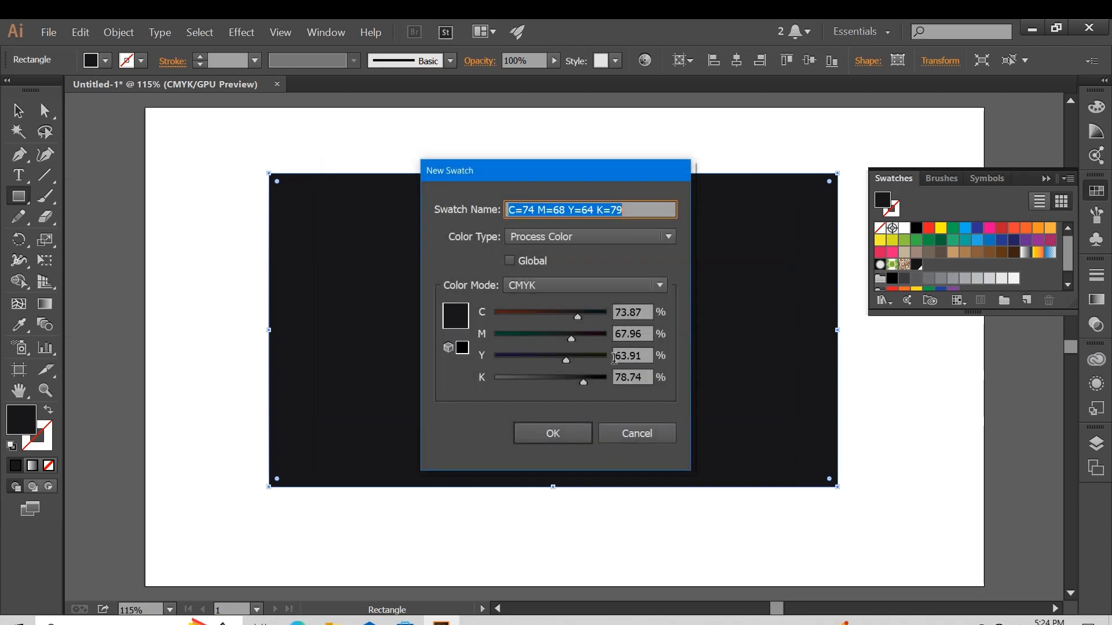
click(510, 261)
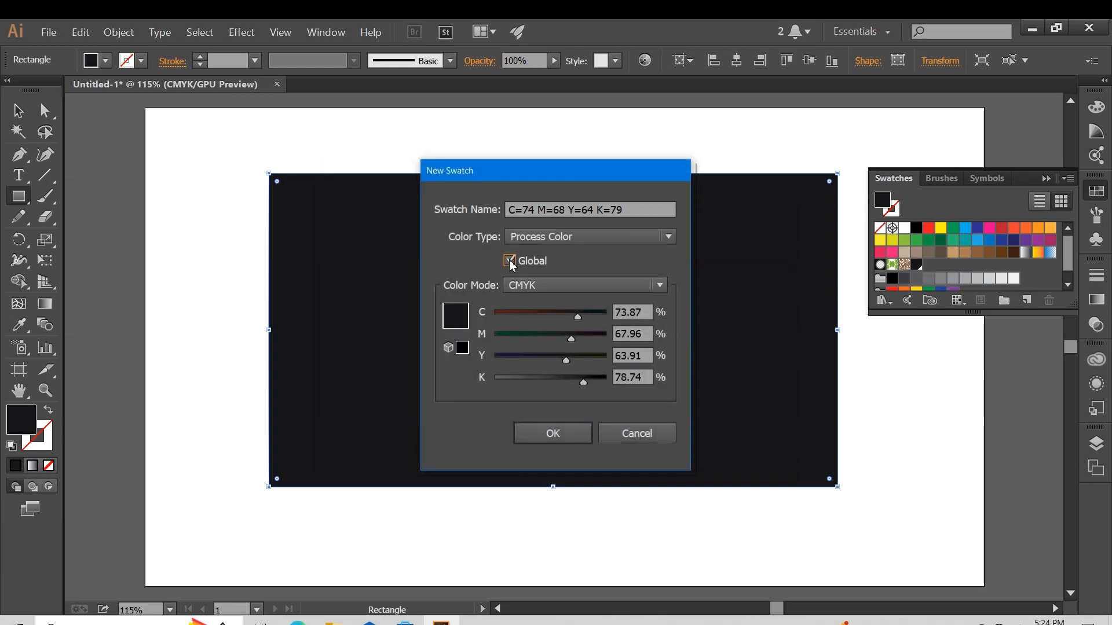
click(541, 279)
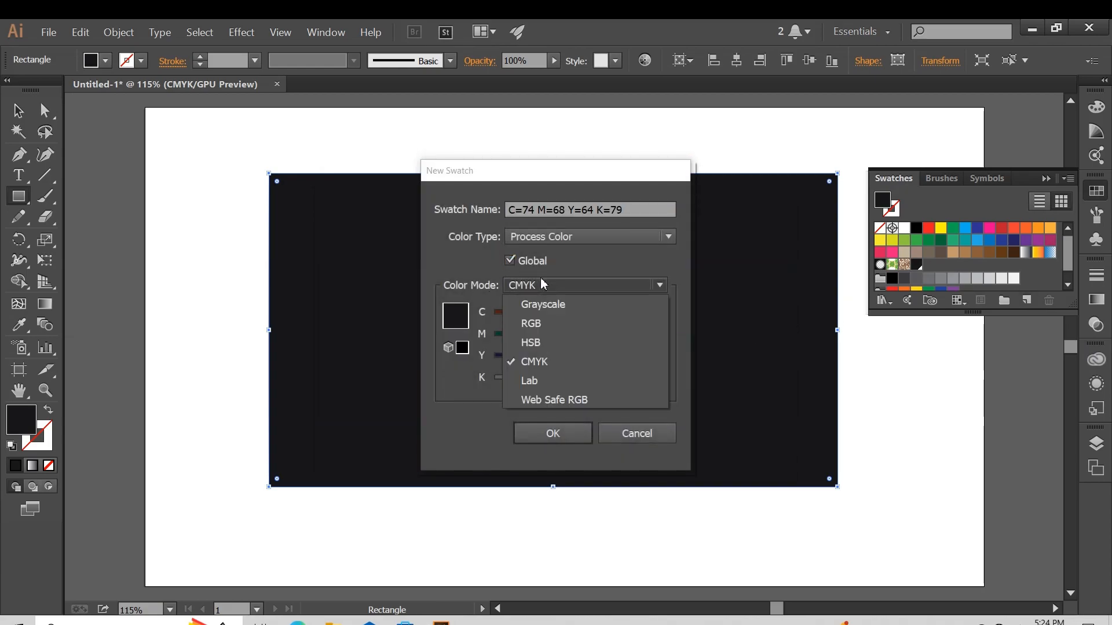
click(552, 328)
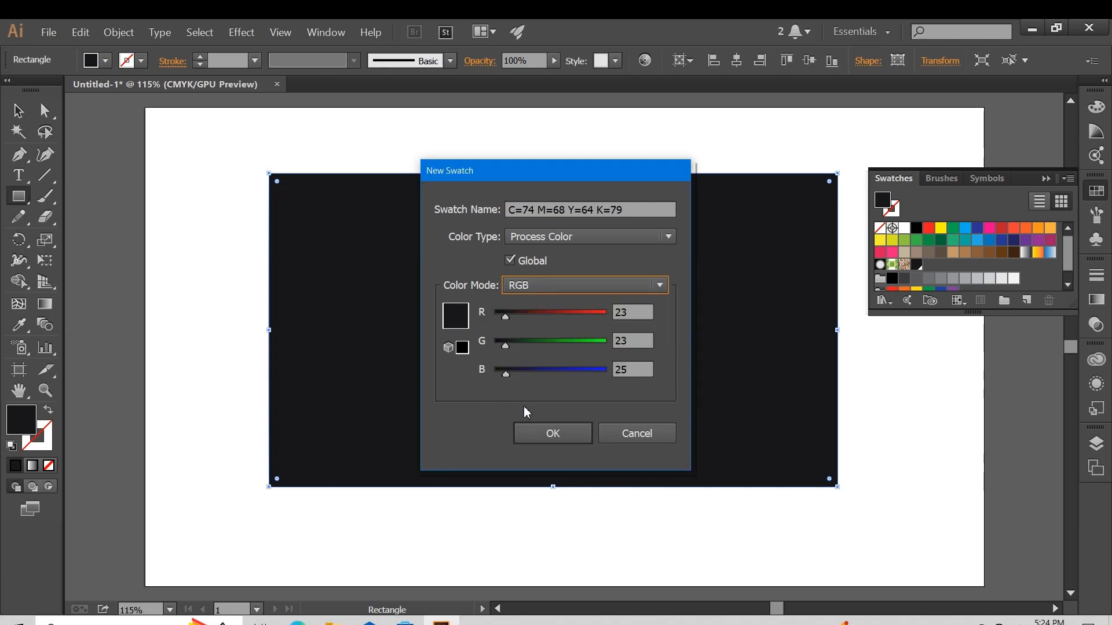
click(557, 443)
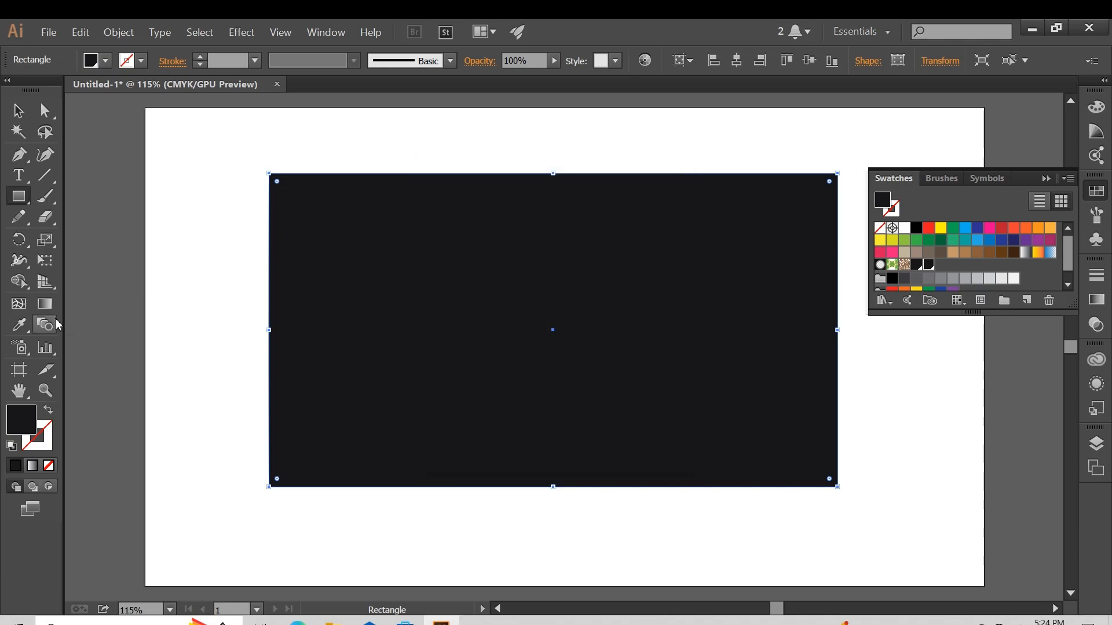
Step: Apply a linear gradient to the rectangle, using the first saved dark swatch at its start and the second at its end
click(44, 304)
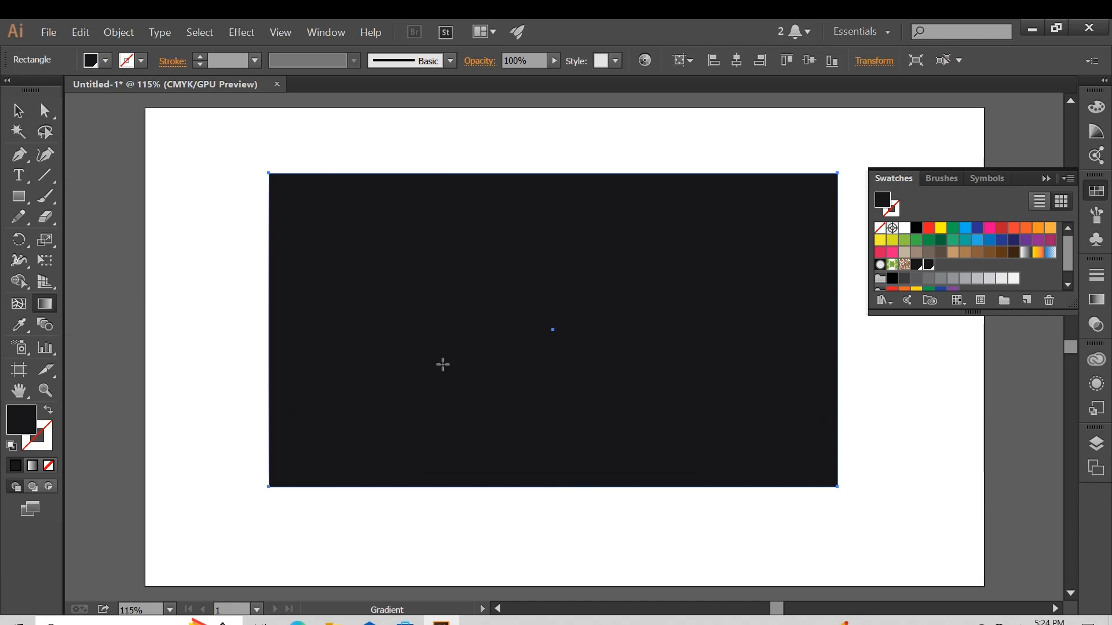
click(442, 364)
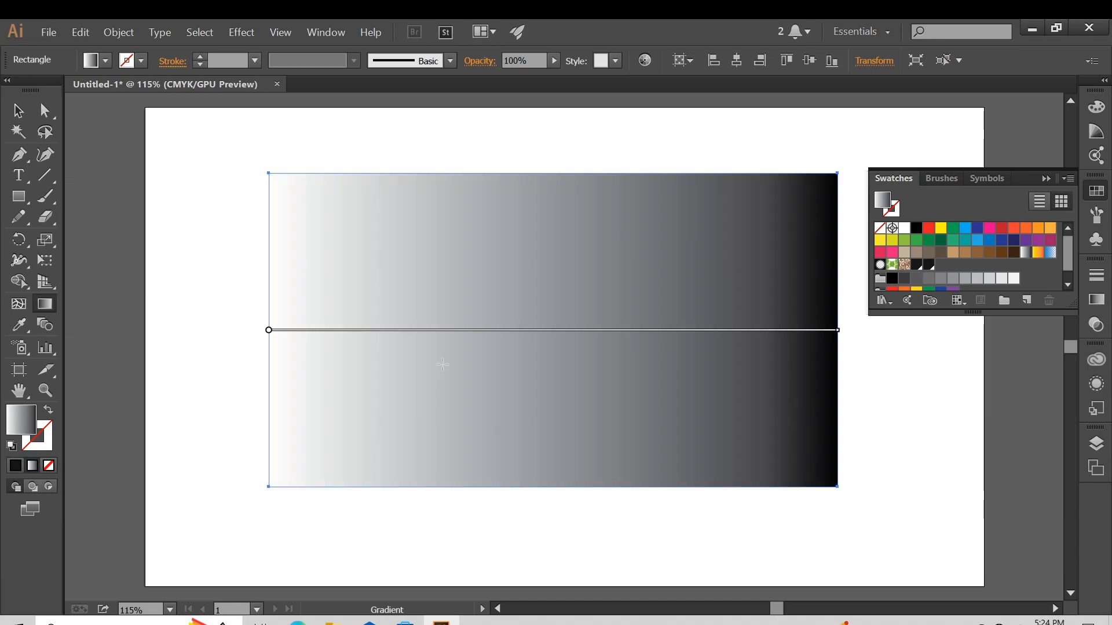
double_click(268, 333)
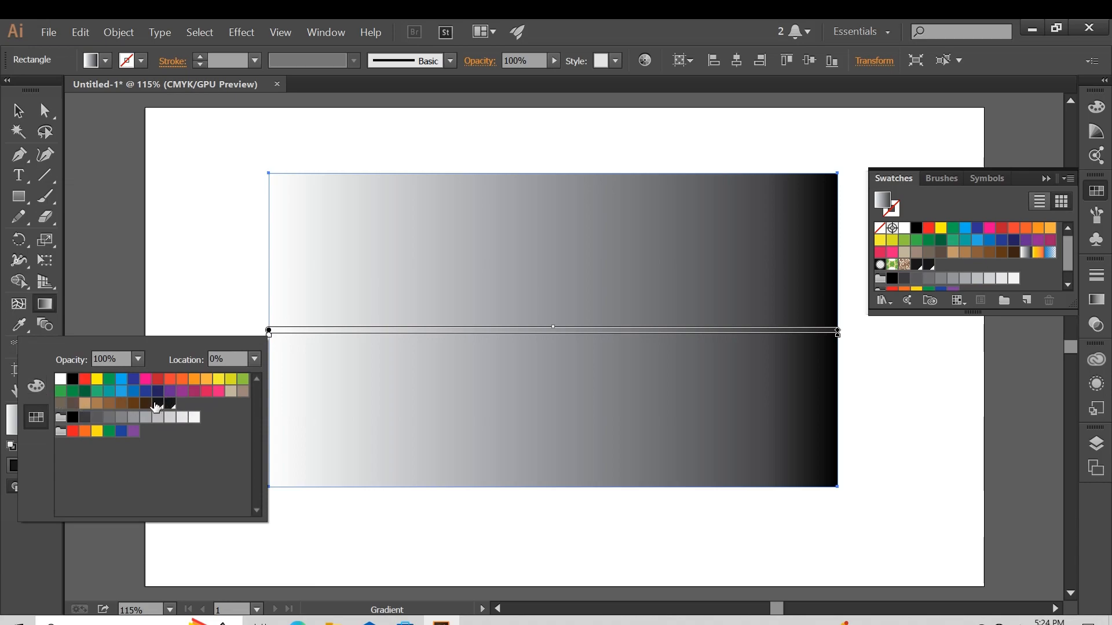
click(156, 404)
click(378, 399)
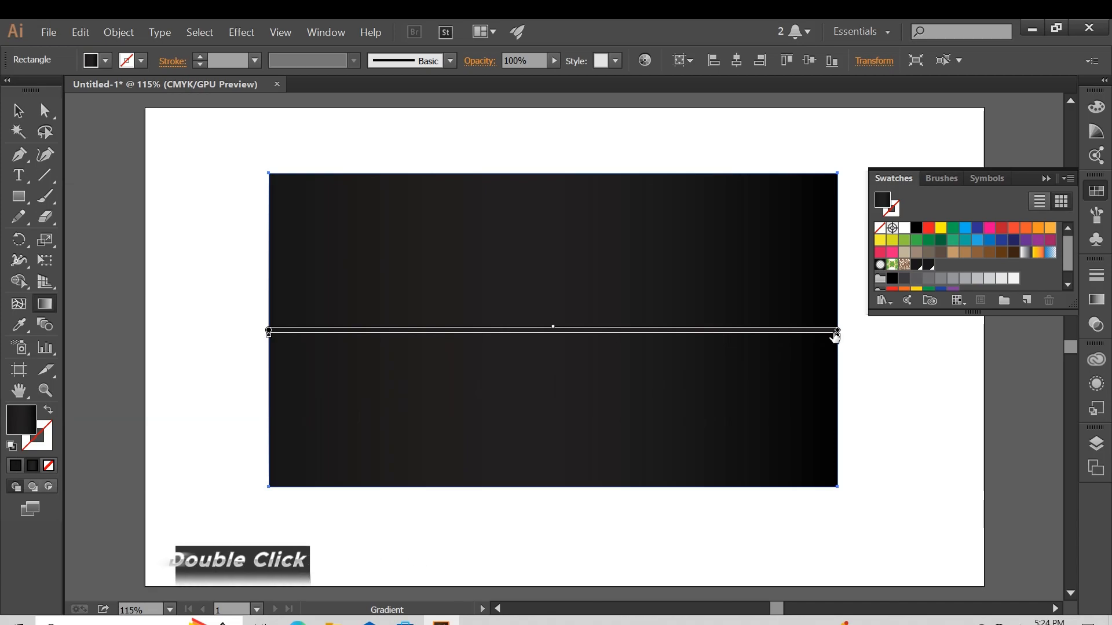
double_click(836, 331)
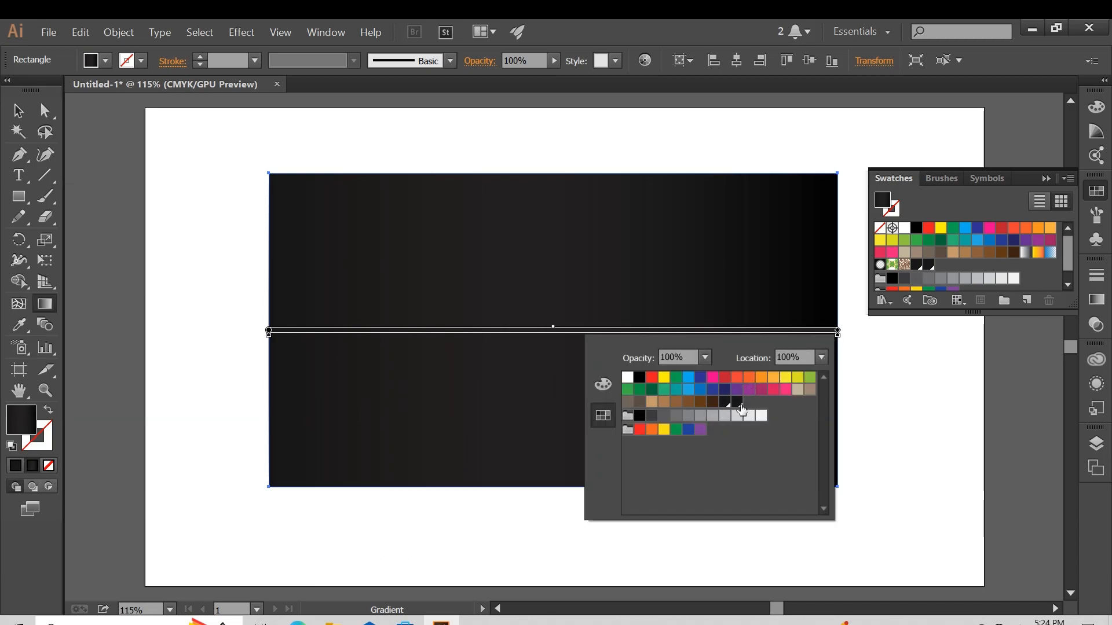
click(737, 401)
click(863, 371)
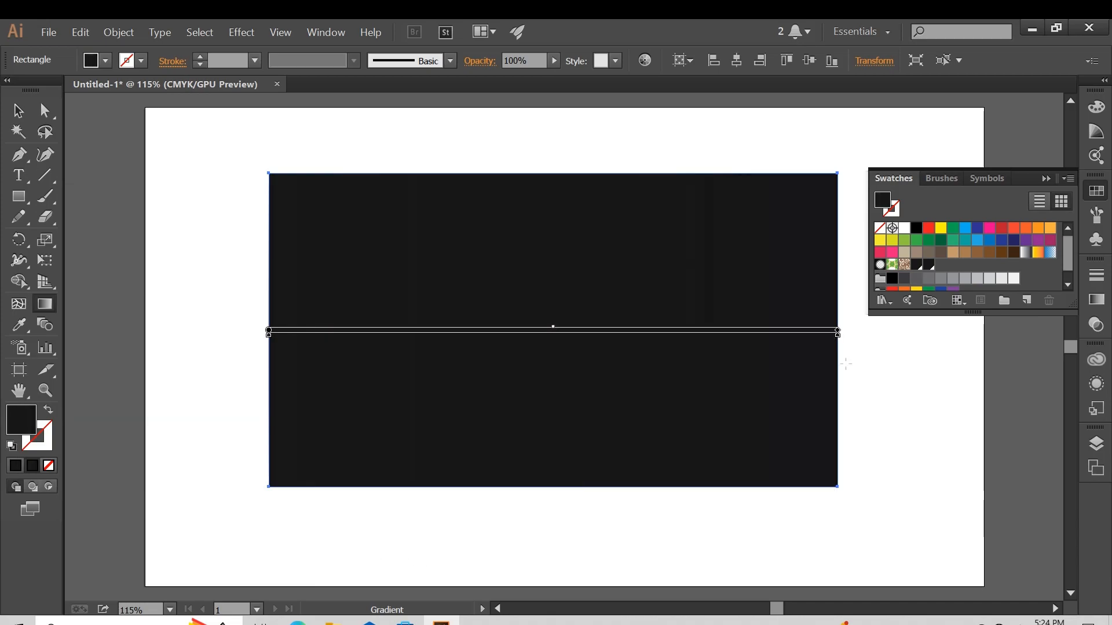
Step: Move the gradient rectangle to the artboard's upper-left corner and enlarge it to cover the whole artboard
click(19, 118)
drag(297, 220, 178, 158)
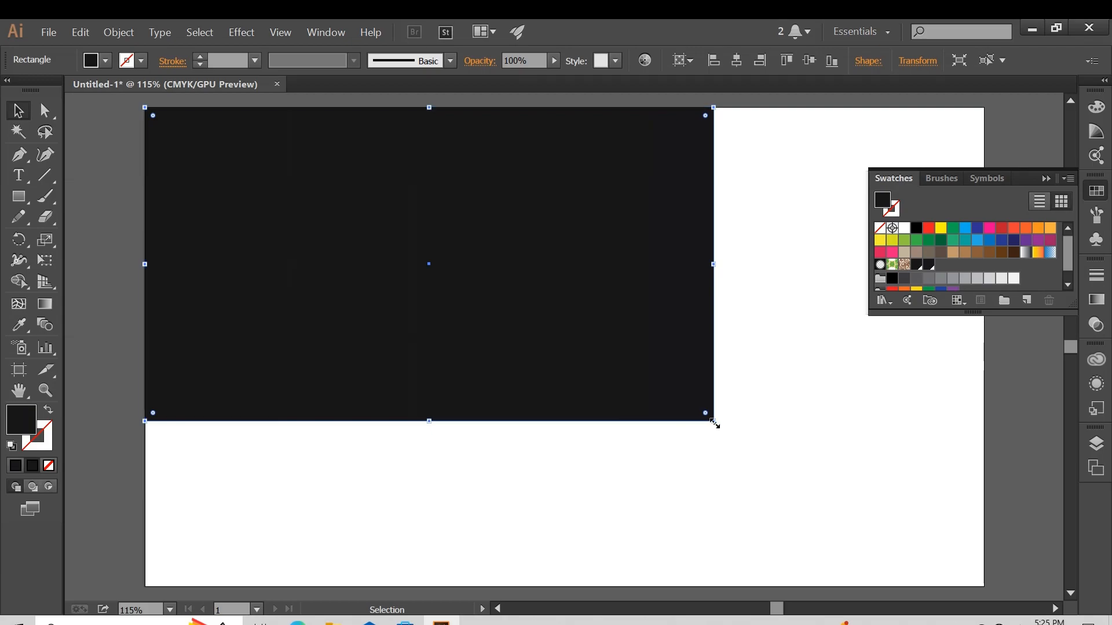
drag(714, 421, 983, 587)
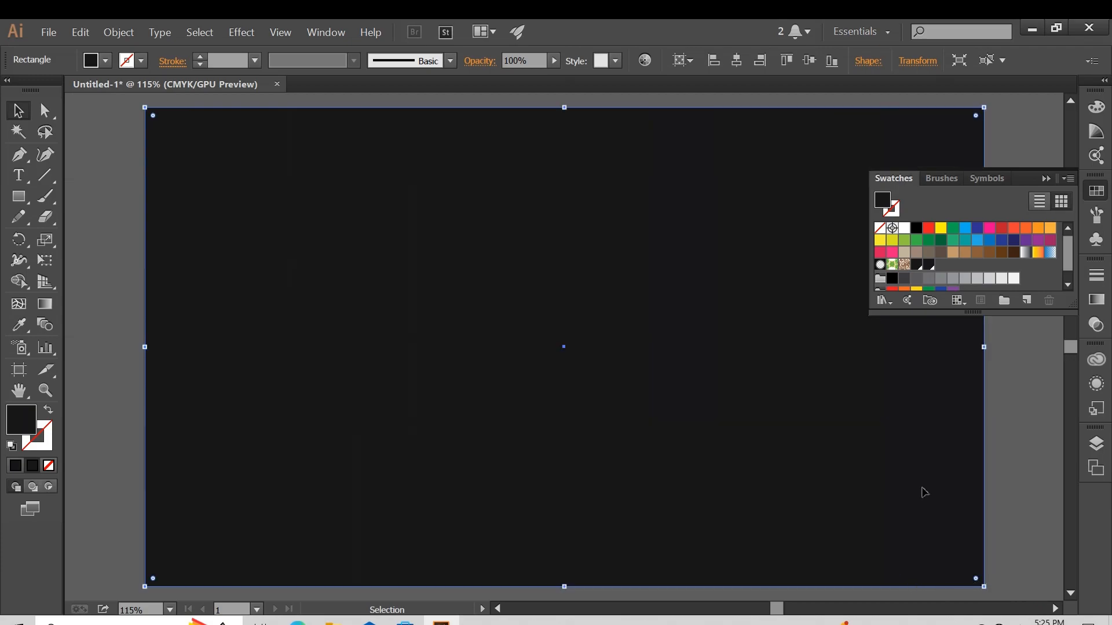
click(1046, 178)
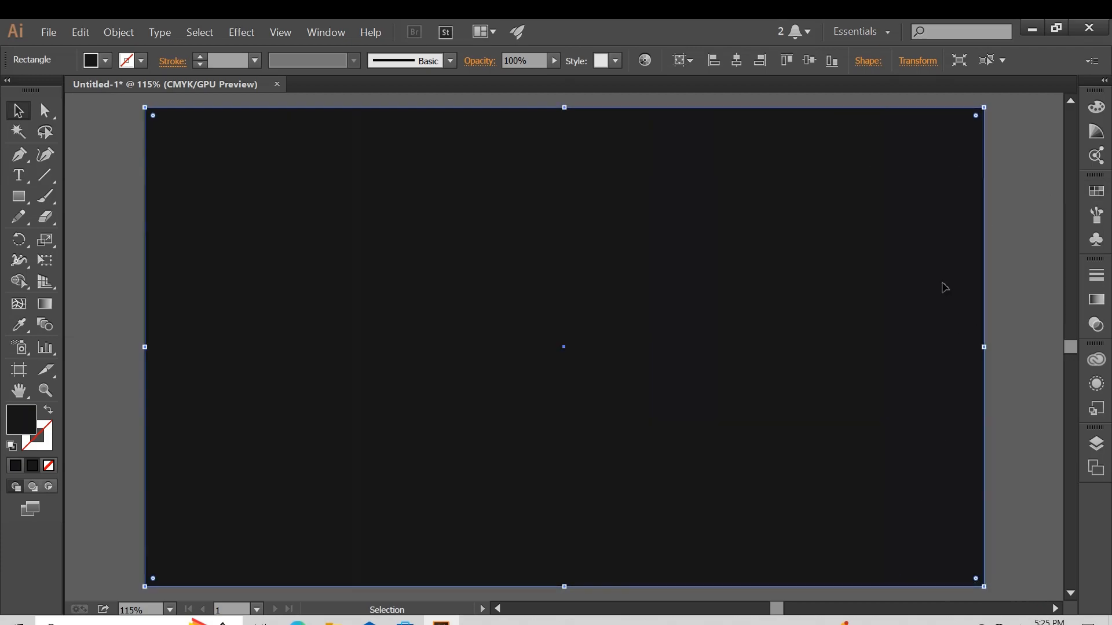
Step: Lock the background rectangle inside Layer 1
click(1093, 448)
click(922, 454)
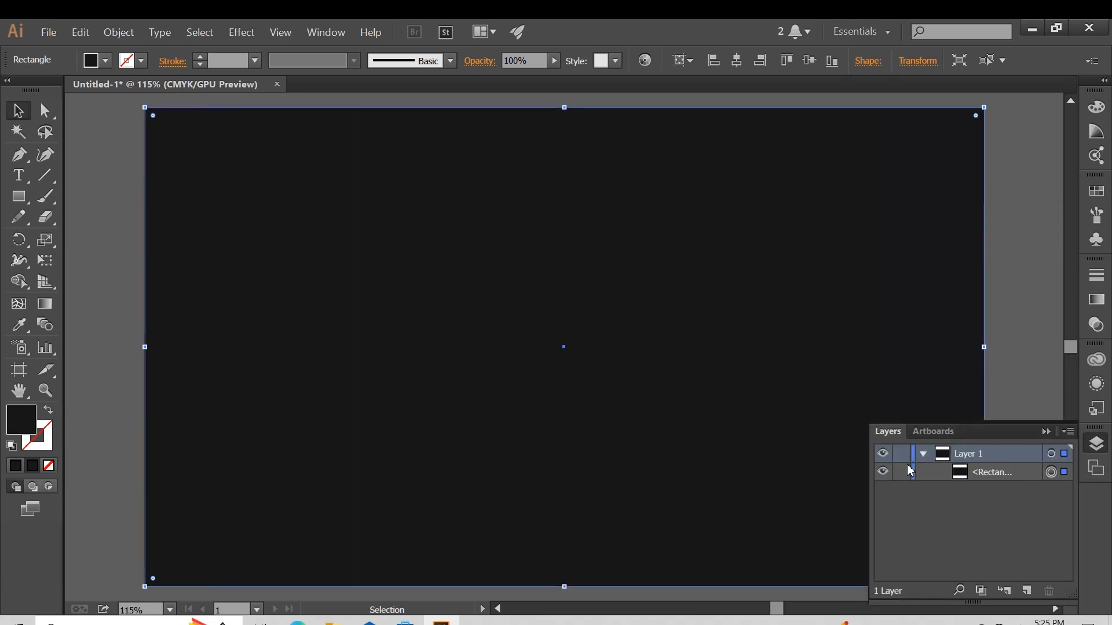
click(903, 472)
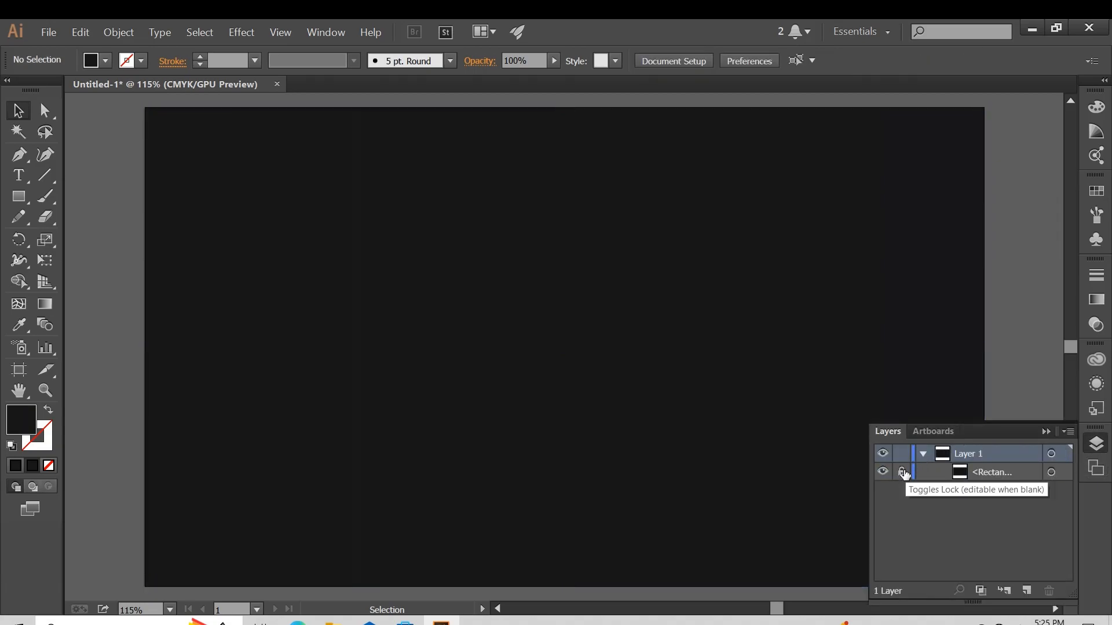
click(1044, 431)
Step: Draw a square near the middle of the artboard with no fill and a white stroke
click(19, 196)
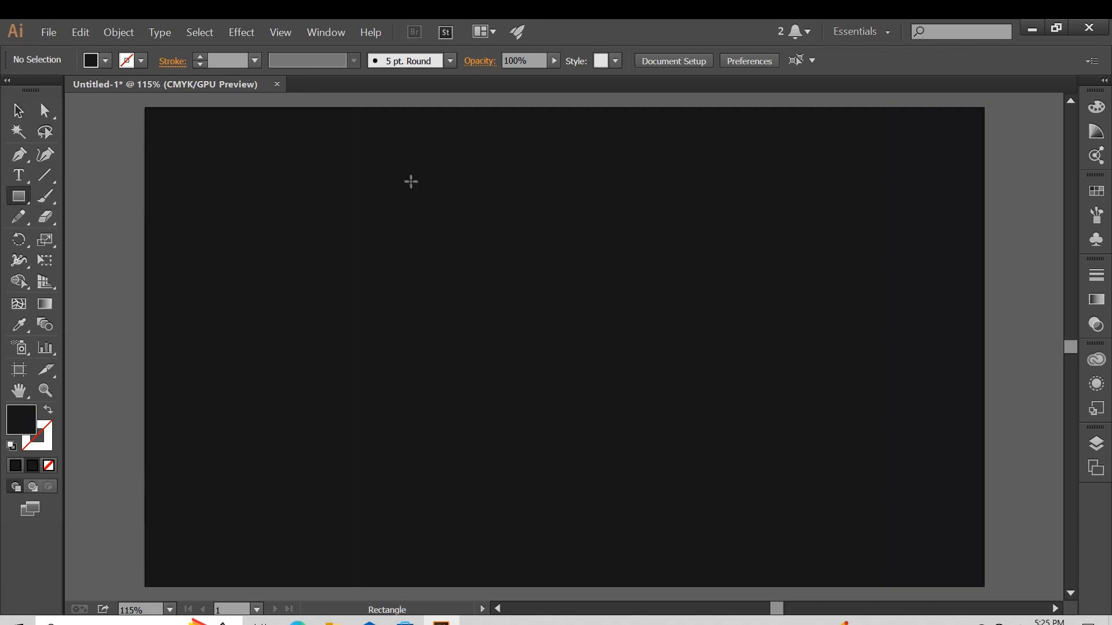
drag(412, 183, 680, 379)
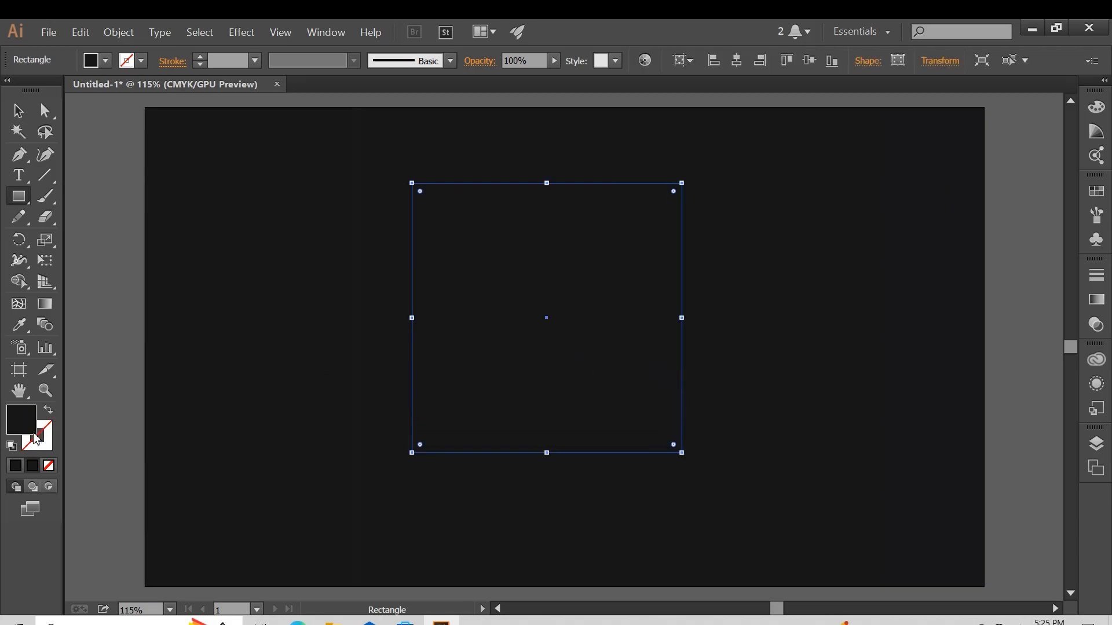
click(50, 466)
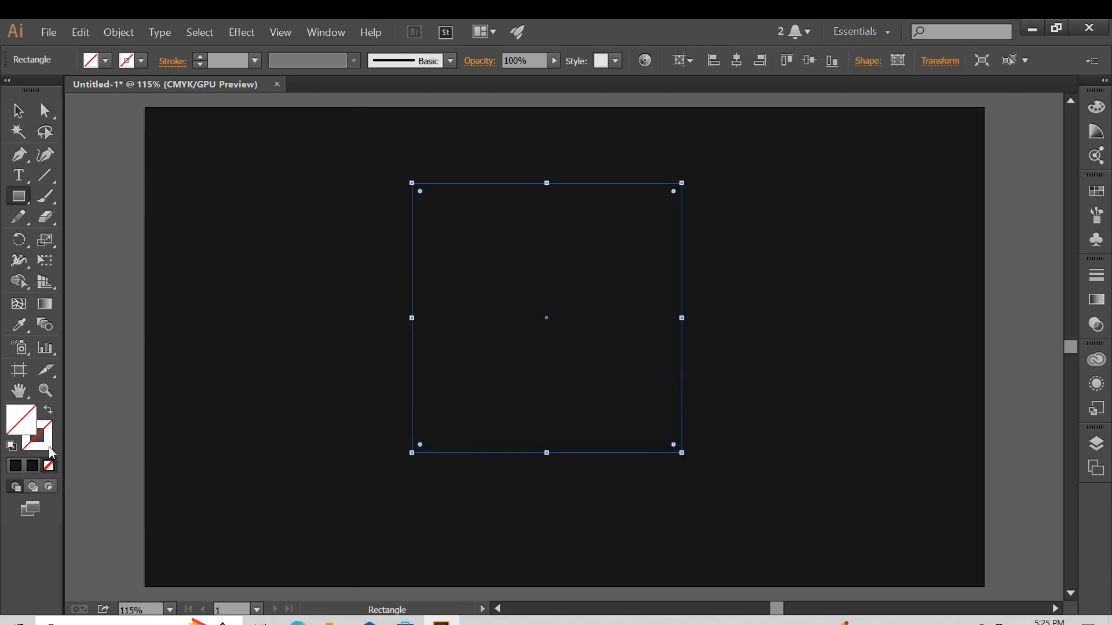
double_click(52, 452)
drag(333, 289, 301, 172)
click(724, 213)
Step: Set the square's stroke weight to 6 pt
click(206, 60)
click(207, 59)
click(207, 60)
click(207, 60)
click(206, 60)
Step: Expand the square's fill and stroke into a shape
click(20, 119)
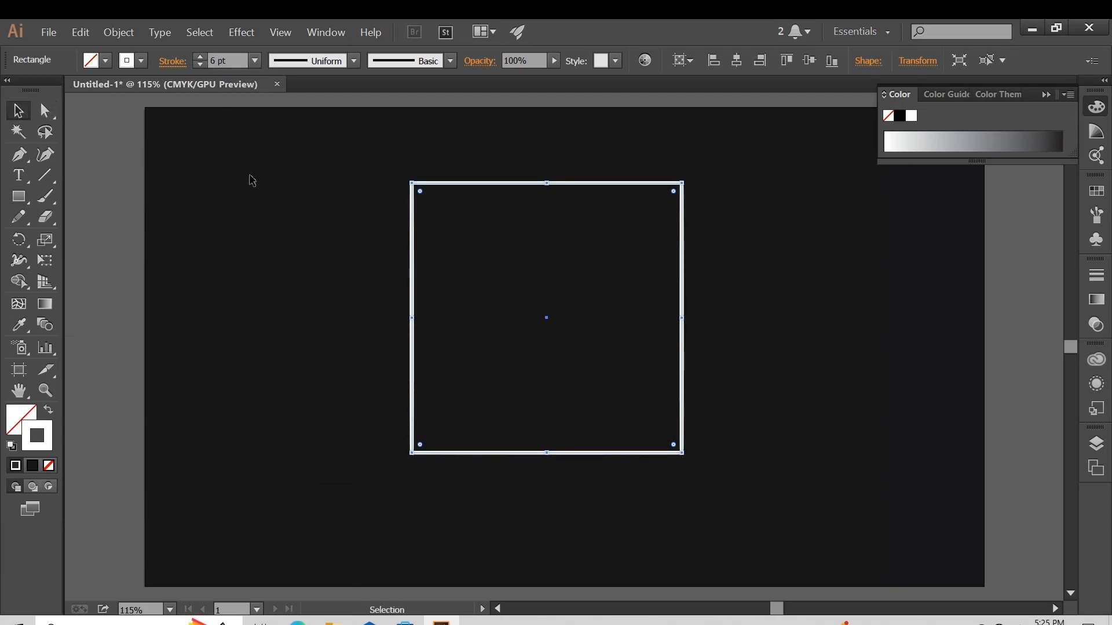
click(106, 27)
click(133, 168)
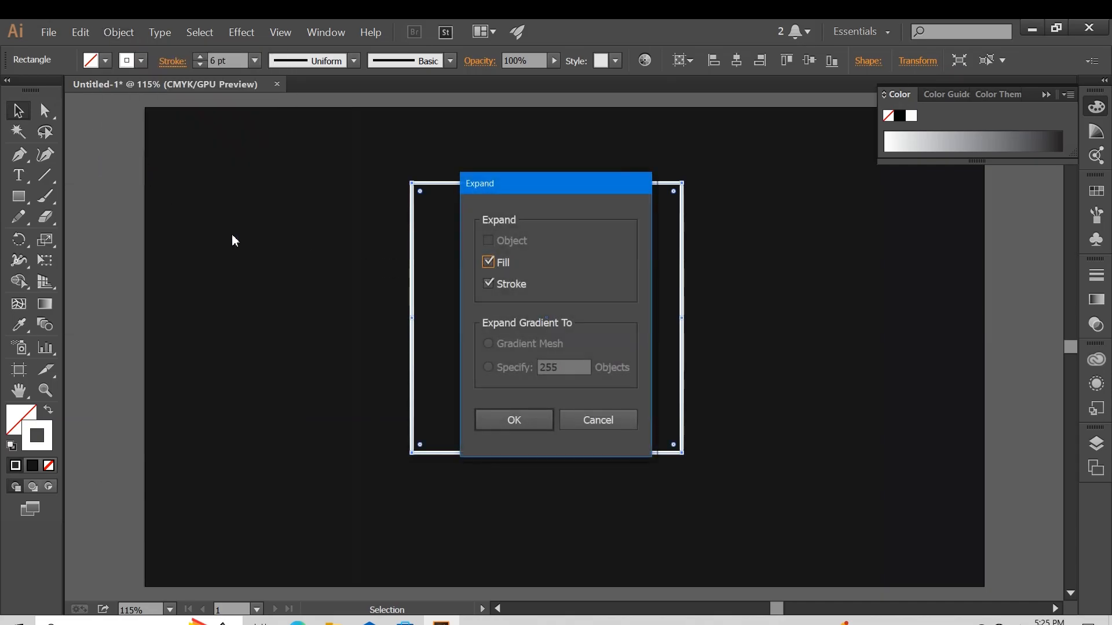
click(502, 416)
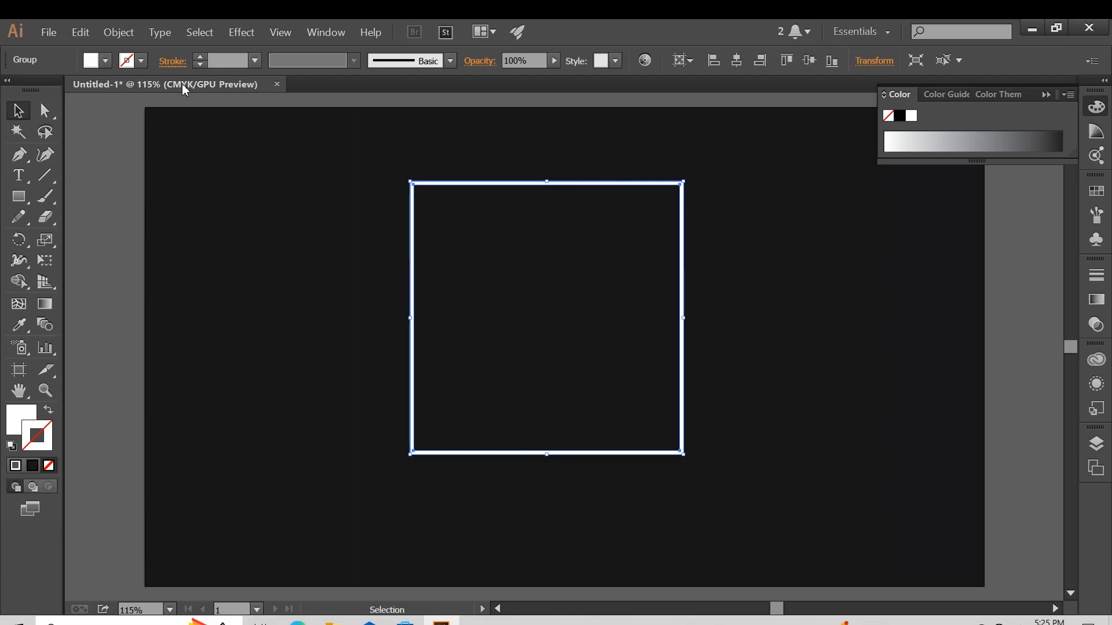
Step: Offset the expanded square frame's path by 10 pt with miter joins and a miter limit of 4
click(125, 33)
mouse_move(151, 288)
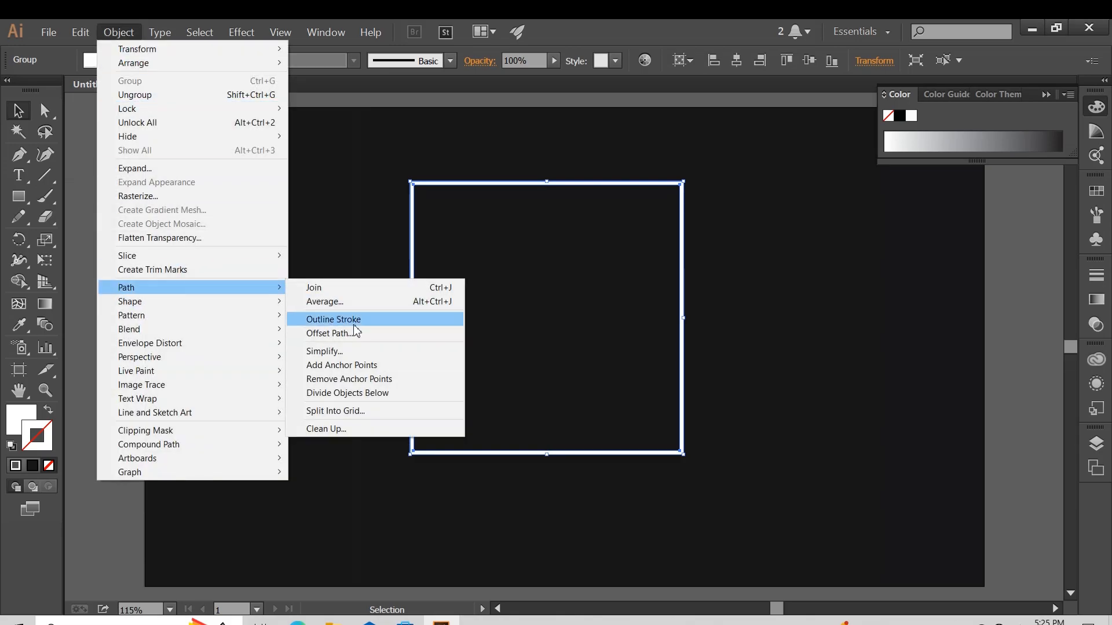
click(356, 335)
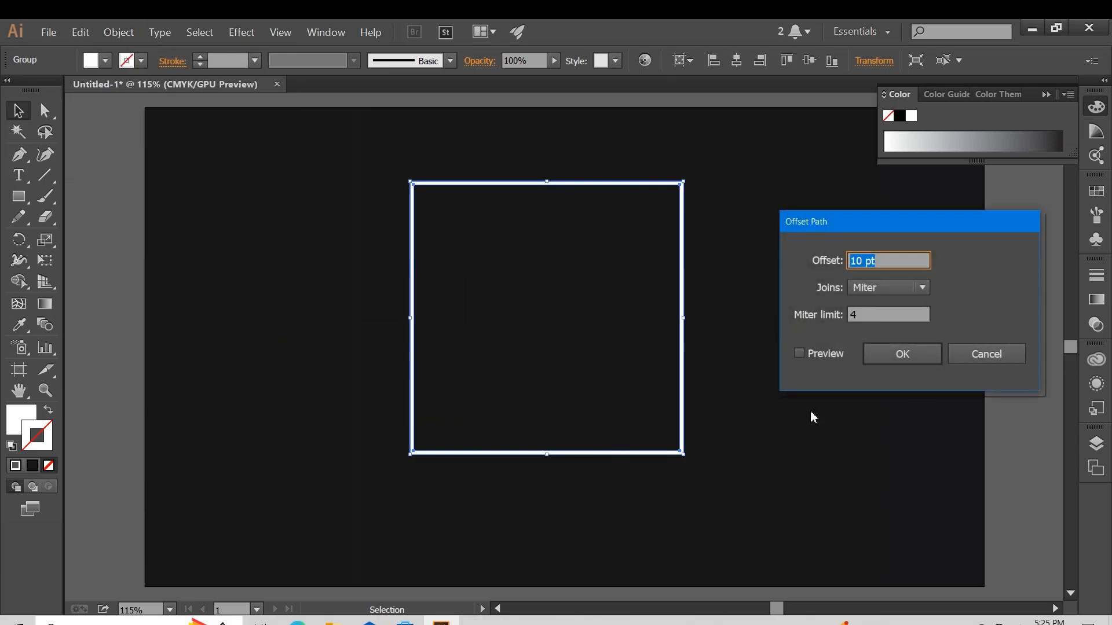
click(801, 355)
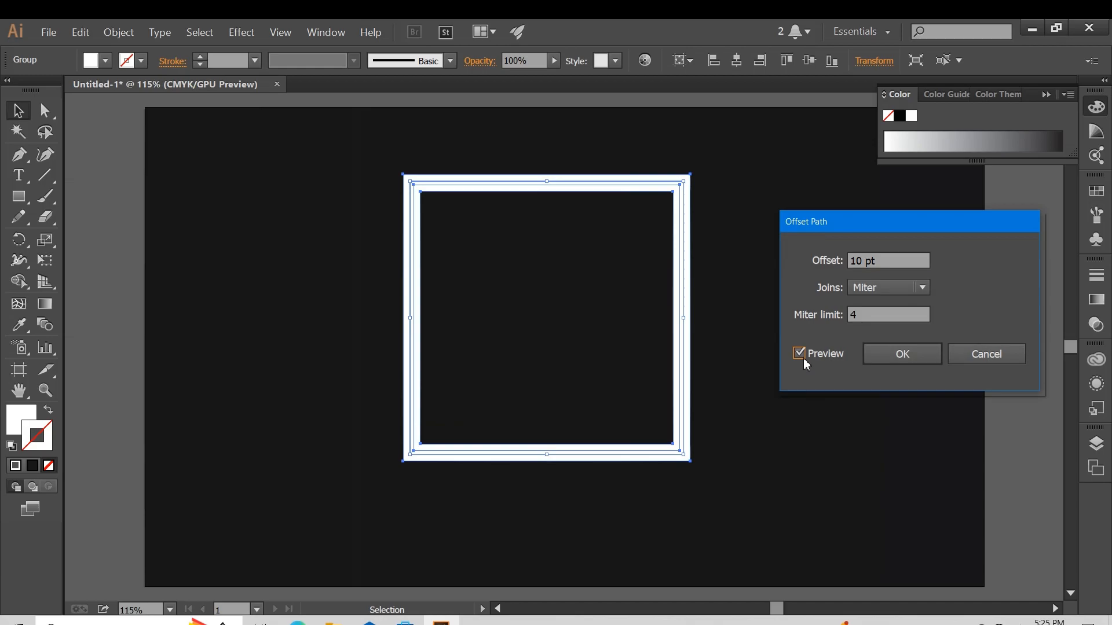
click(908, 357)
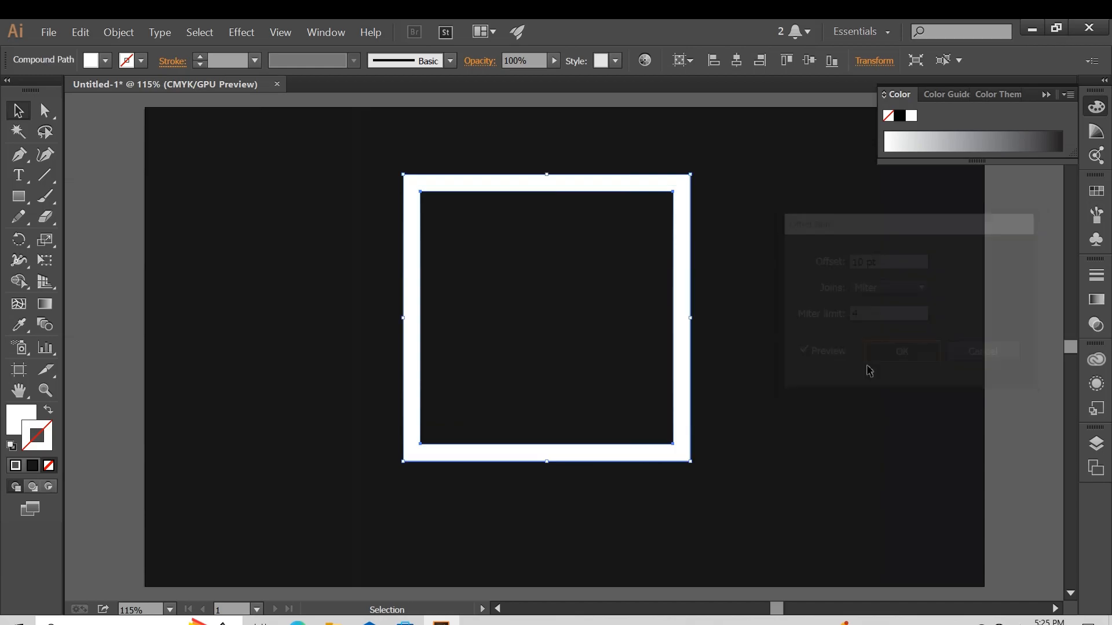
Step: Fill the offset frame with near-black, hex 020202
double_click(21, 420)
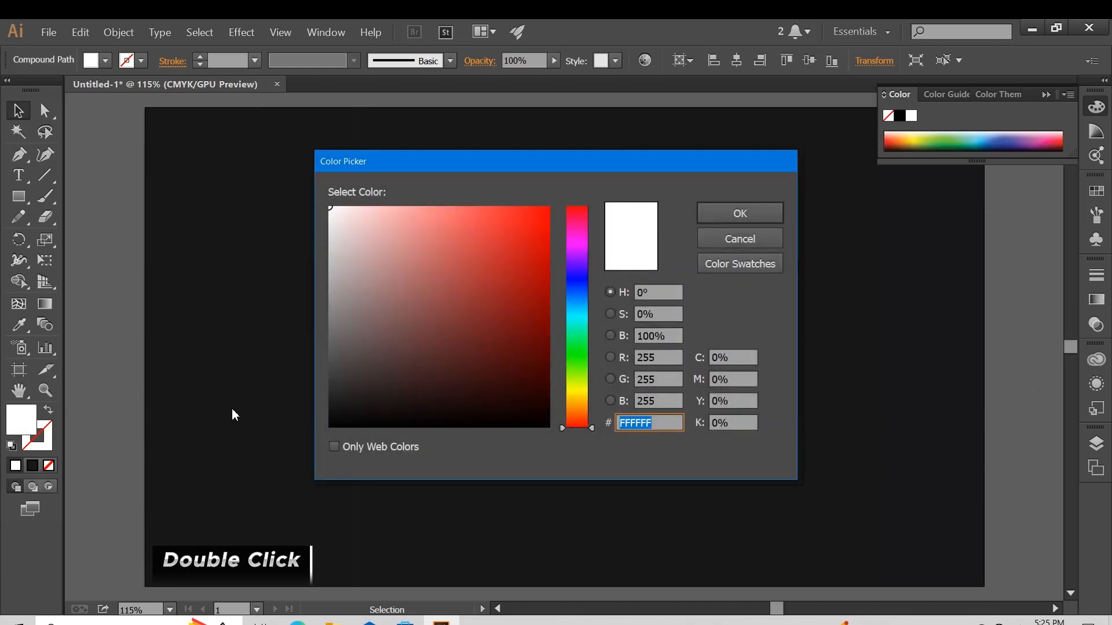
click(382, 400)
click(330, 424)
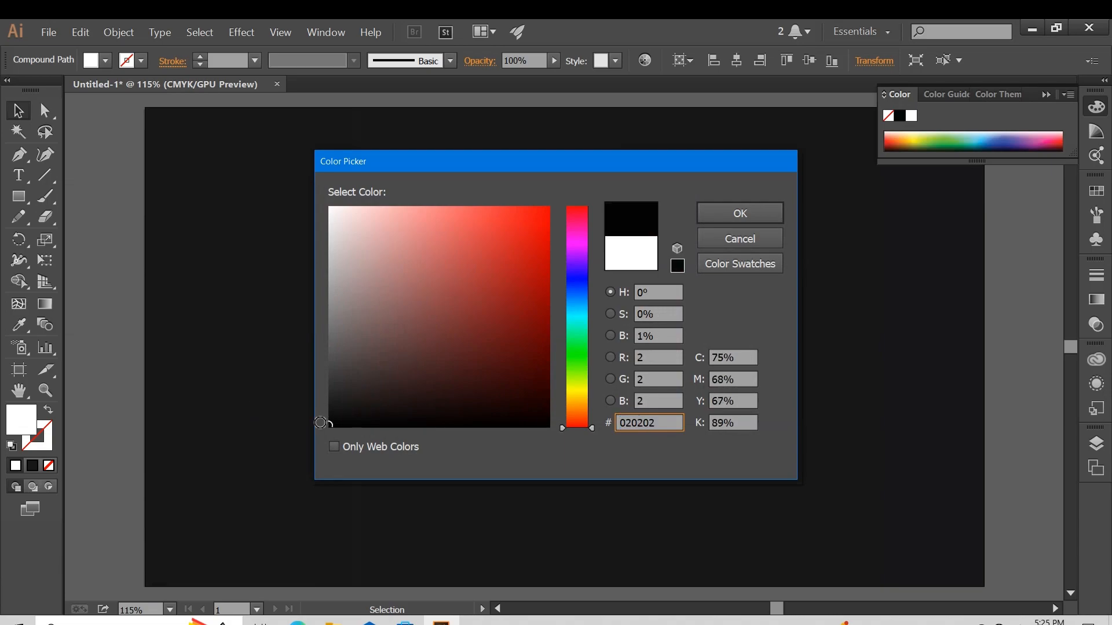
click(738, 223)
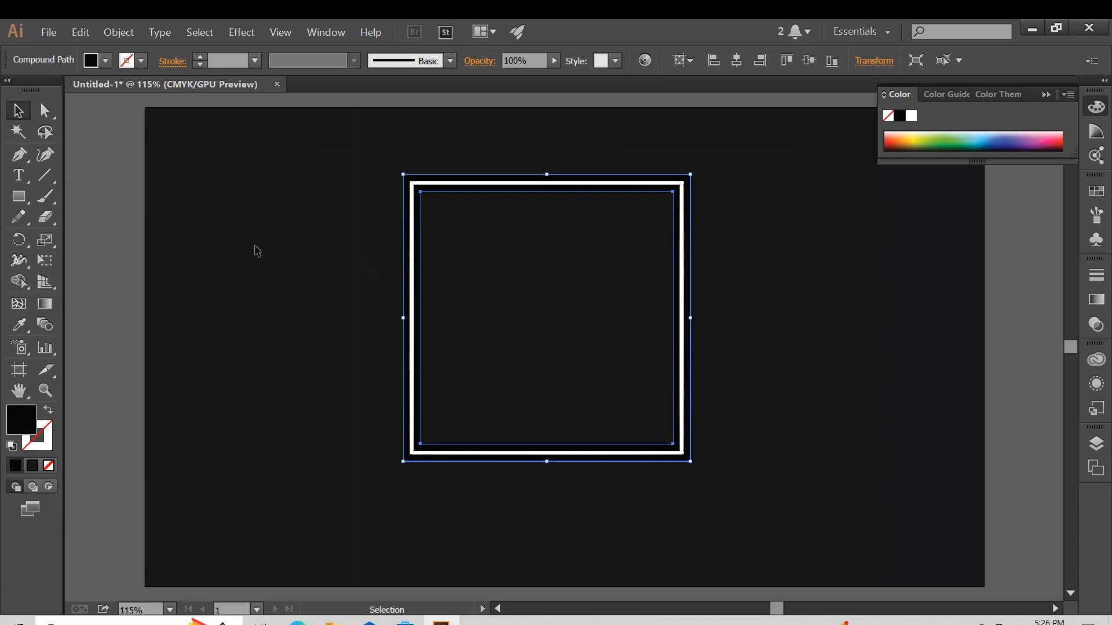
Step: Select both frames and blend the white frame with the near-black offset frame using the Blend tool
drag(346, 247, 491, 339)
click(45, 324)
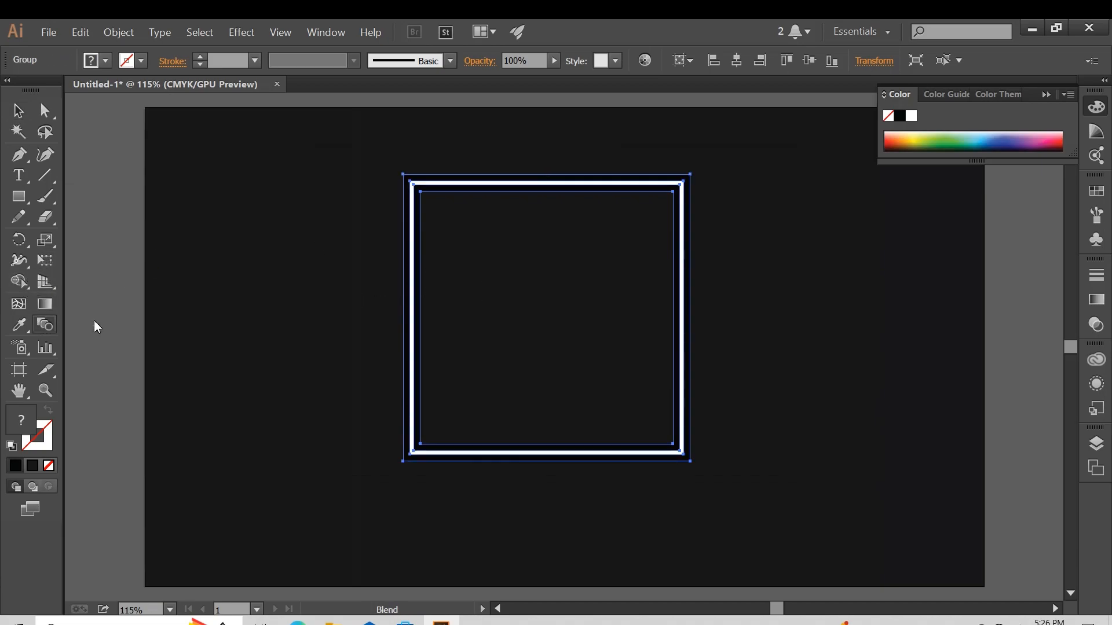
click(420, 313)
click(409, 330)
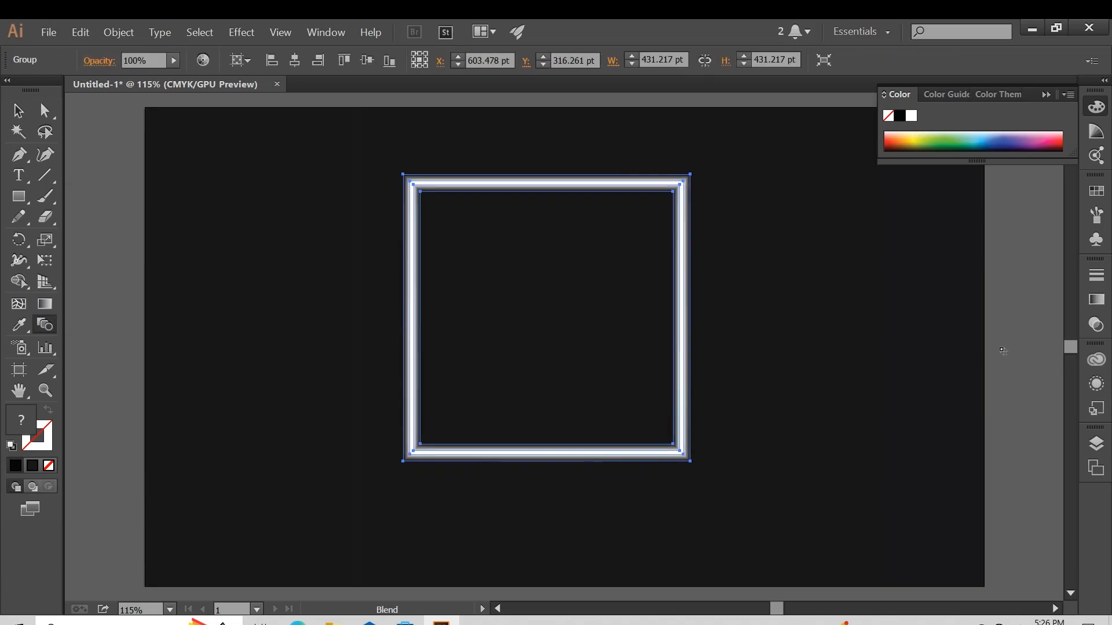
Step: Set the blended frame's blending mode to Color Dodge
click(1102, 326)
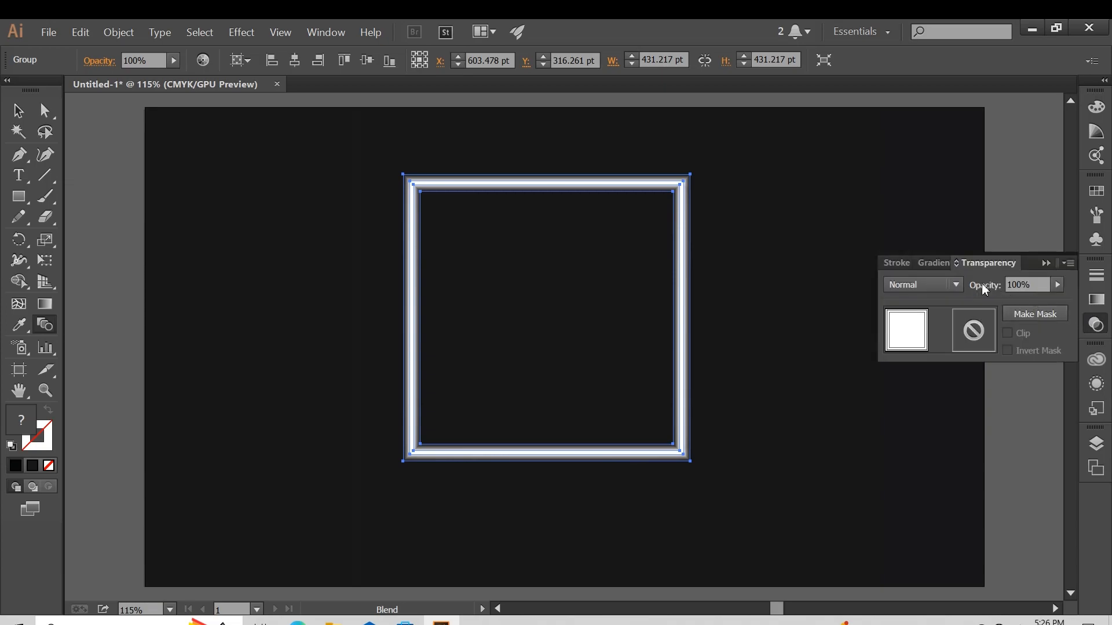
click(944, 283)
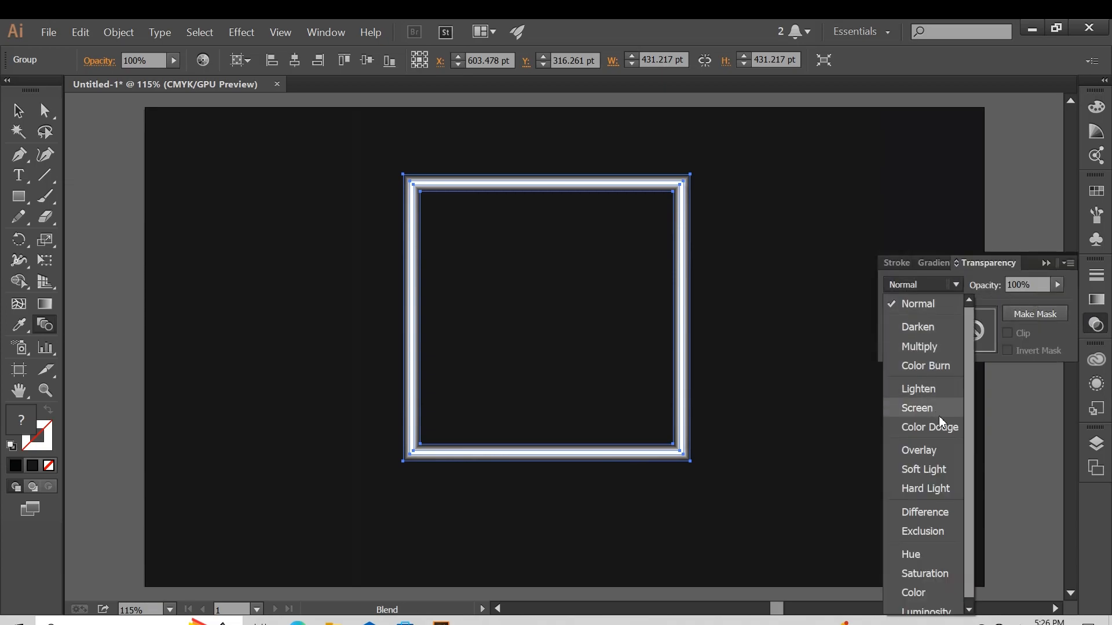
click(921, 427)
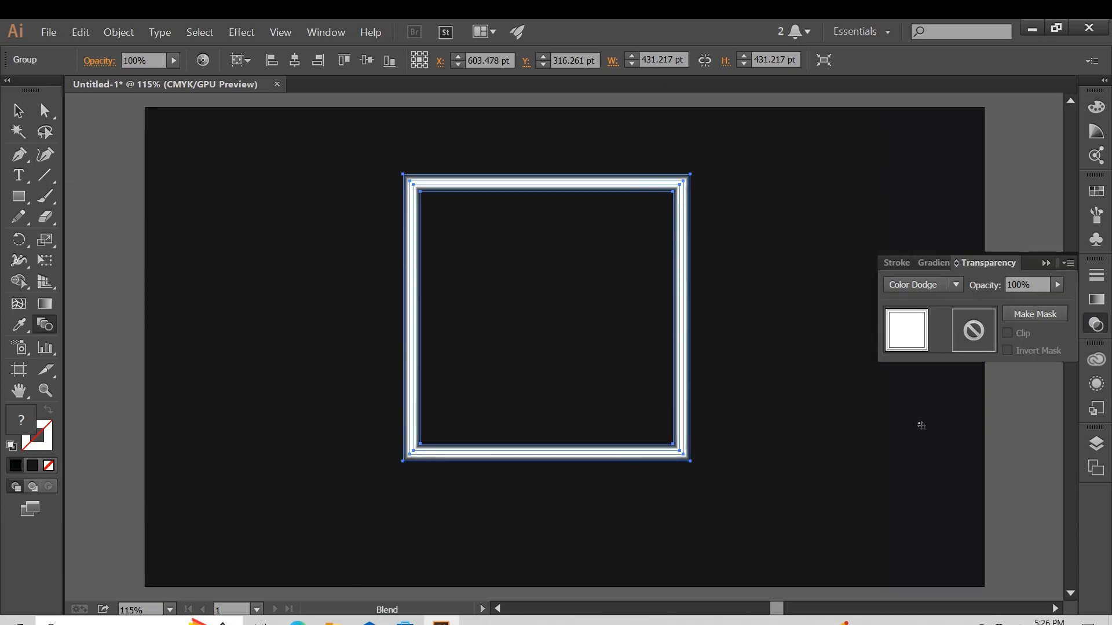
click(1042, 266)
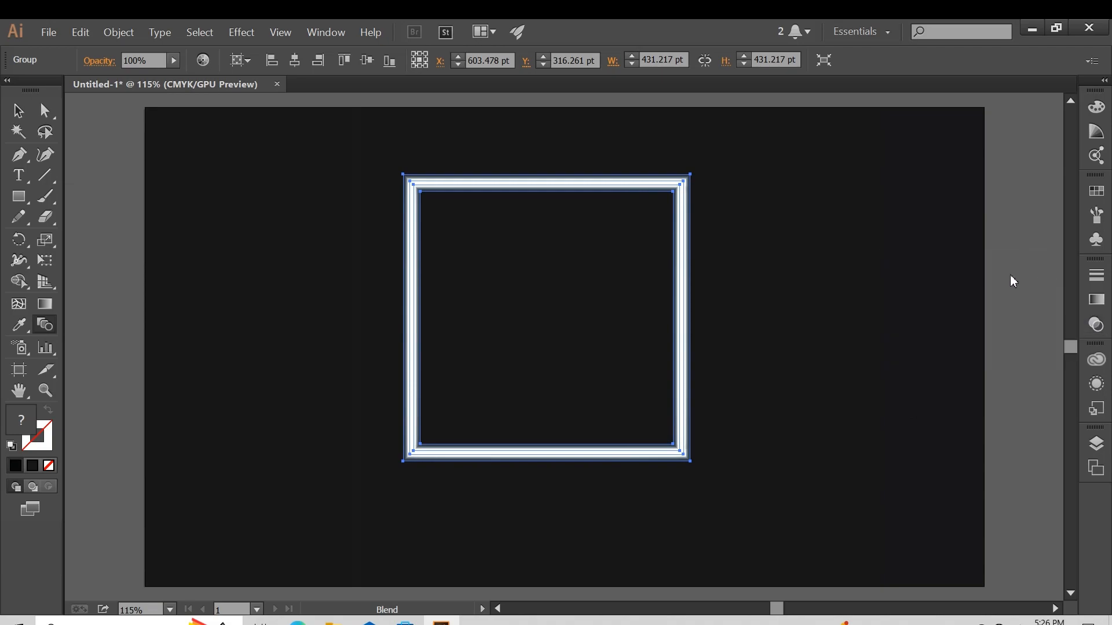
Step: Move the glowing frame around the background, place it slightly right of and below its original position, and deselect it
key(v)
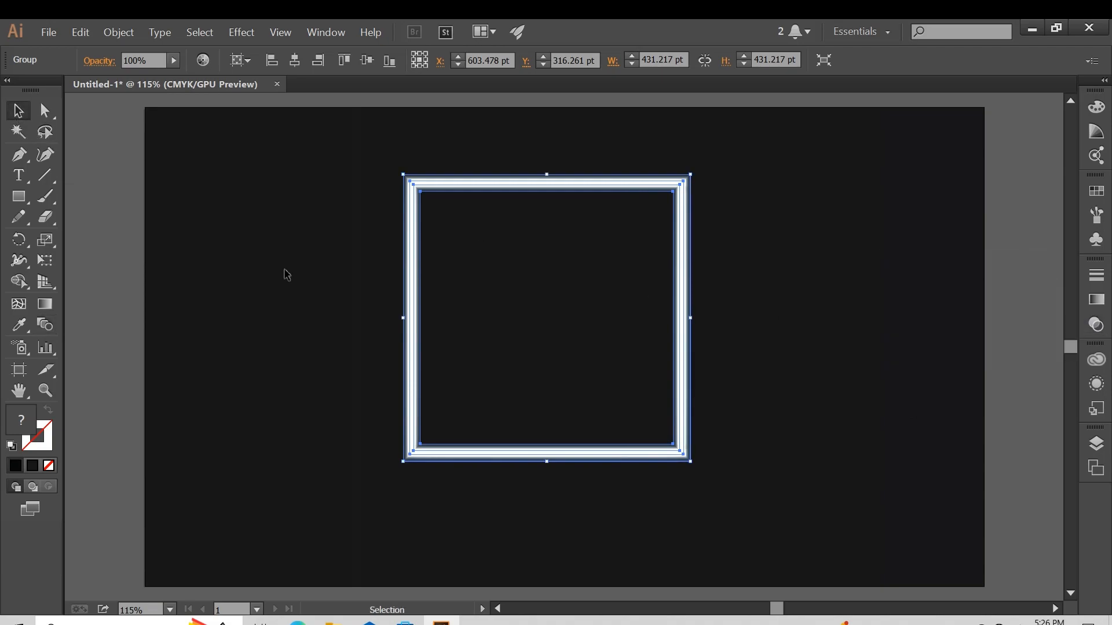
drag(414, 331, 458, 347)
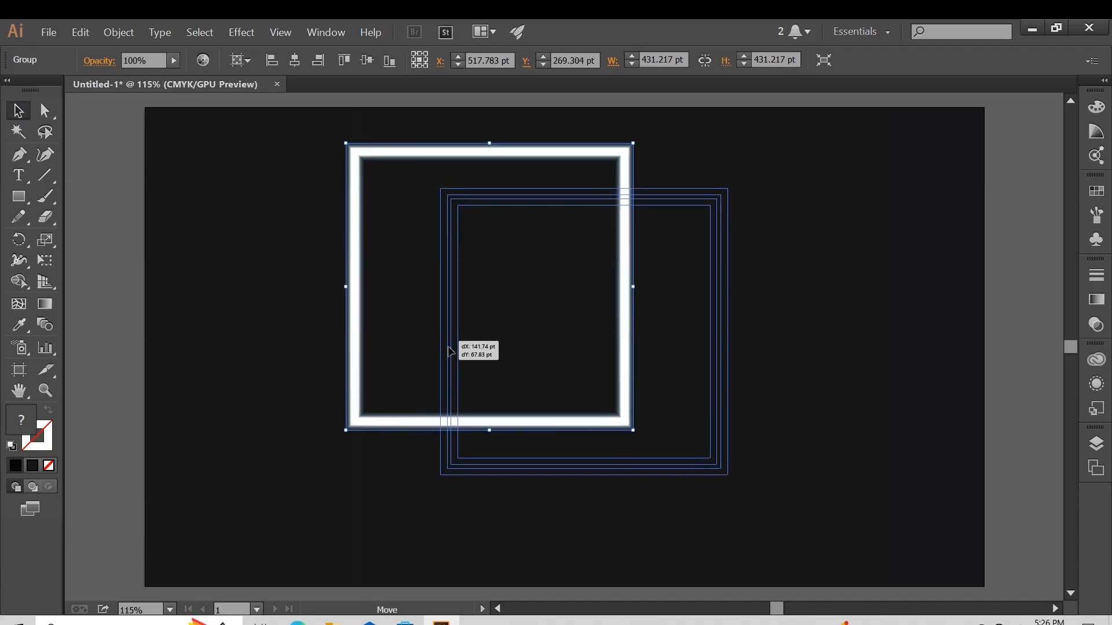
click(835, 319)
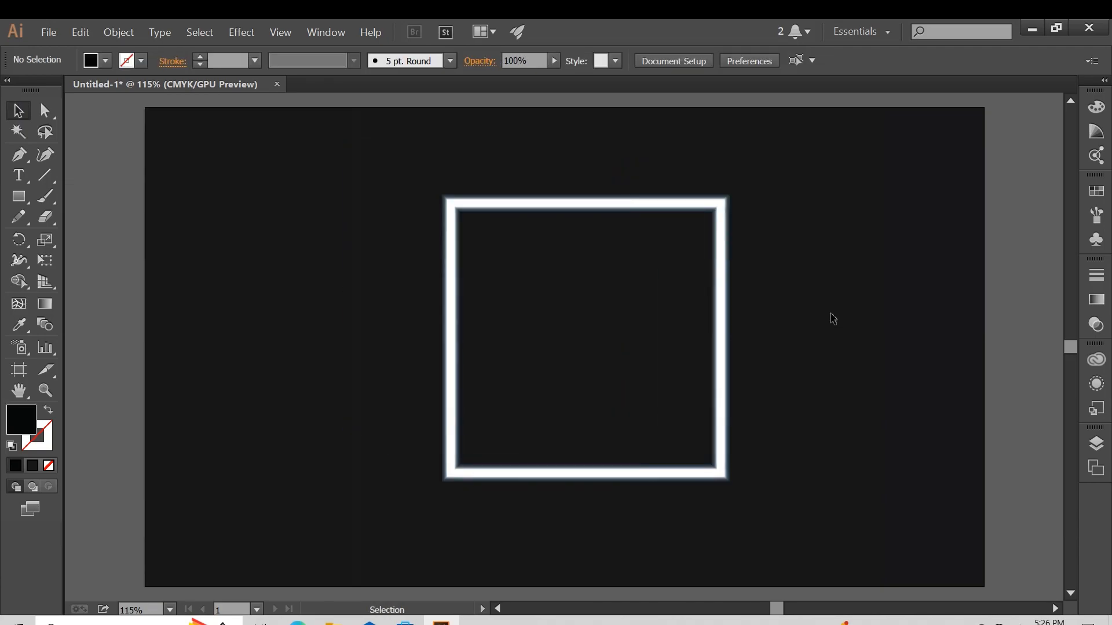
Step: Edit the first dark global swatch in RGB mode with preview on, setting it to R 80, G 32, B 24
click(1096, 191)
double_click(915, 265)
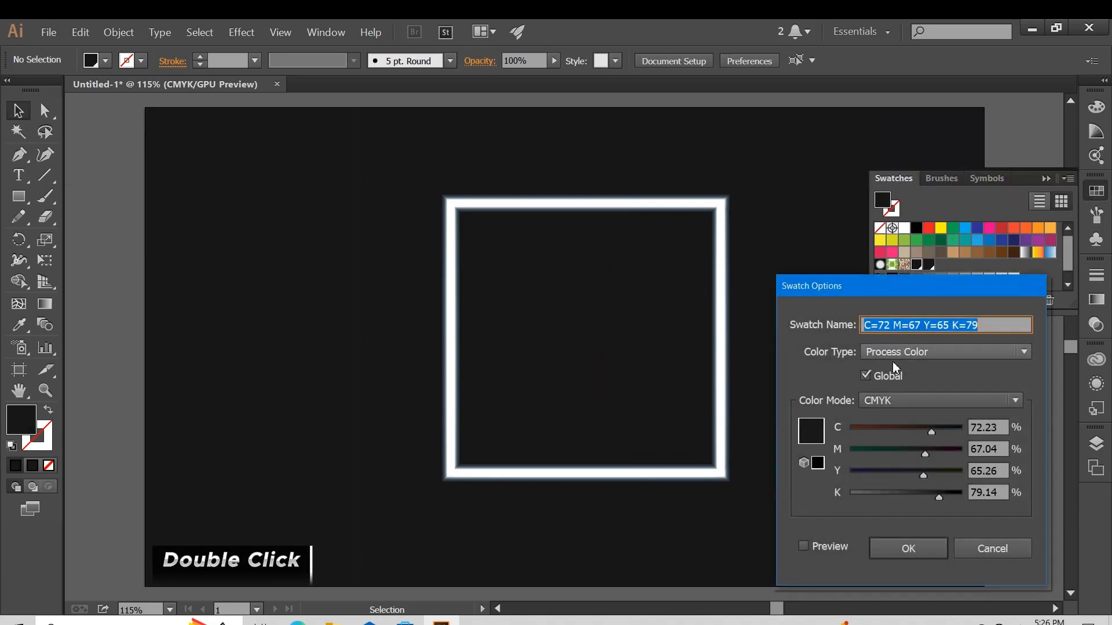
click(909, 400)
click(900, 441)
click(817, 548)
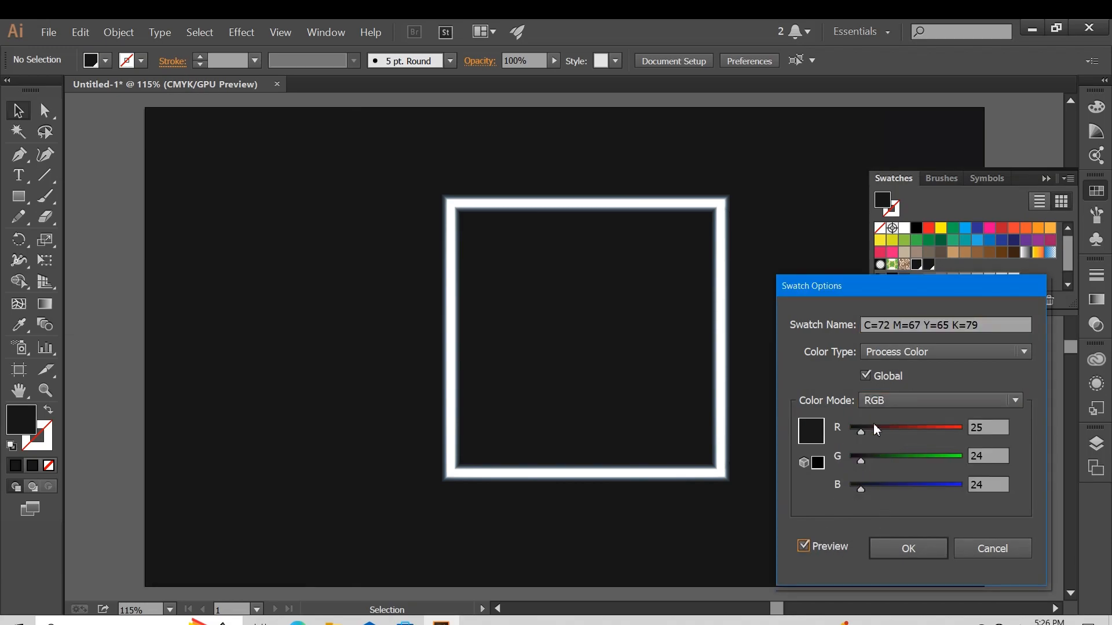
drag(861, 430, 866, 461)
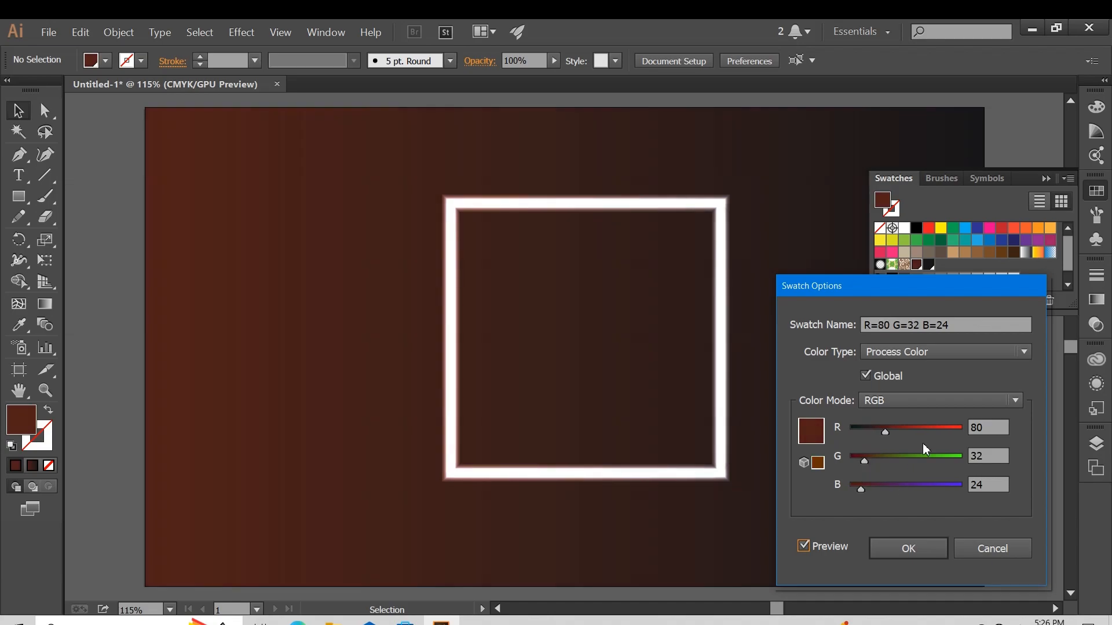
click(908, 549)
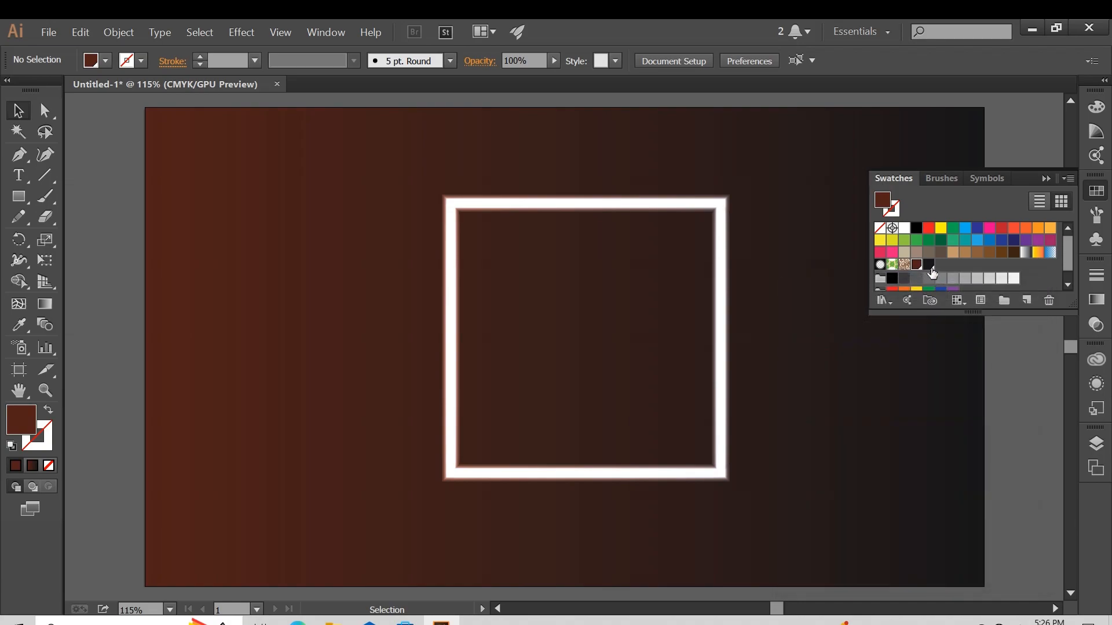
Step: Edit the second dark global swatch in RGB mode with preview on, setting it to R 0, G 23, B 94
double_click(929, 266)
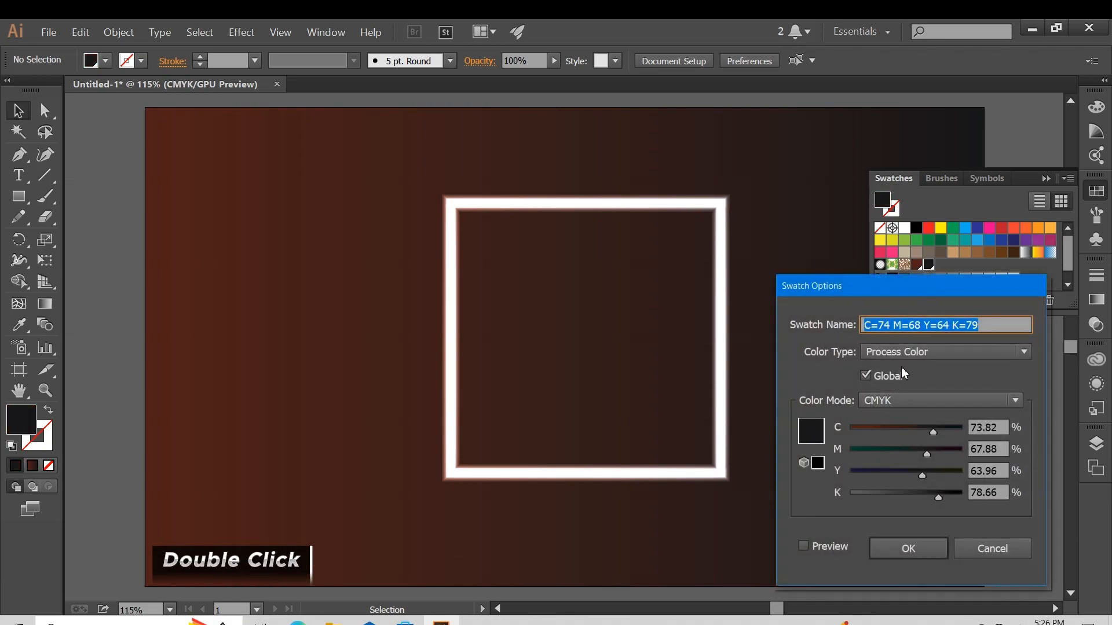
click(900, 401)
click(895, 436)
click(815, 547)
drag(867, 488, 891, 487)
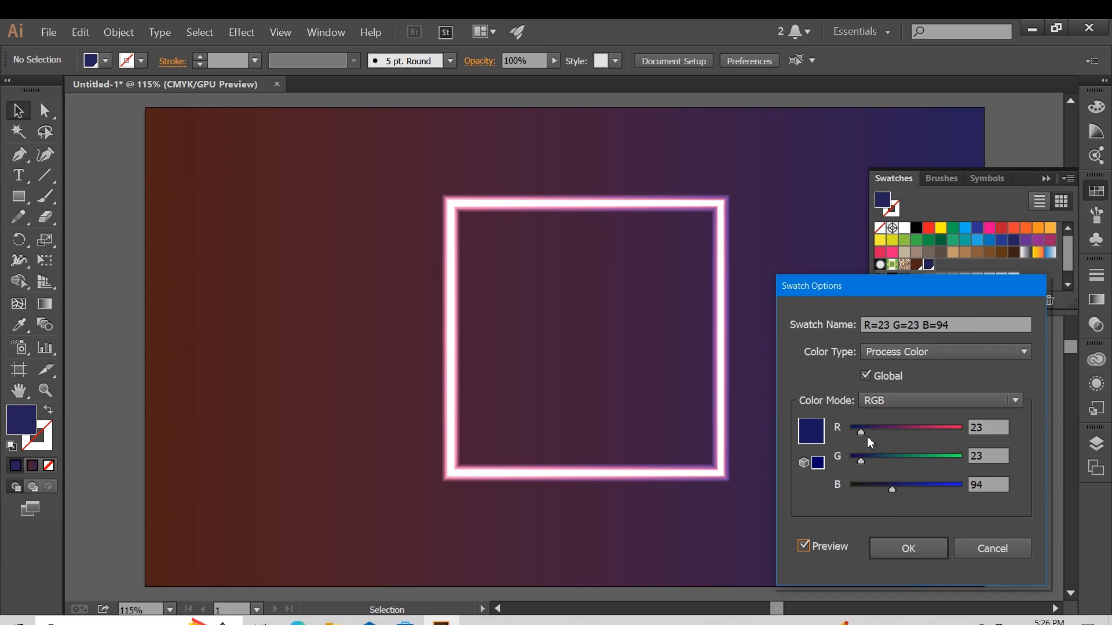
drag(862, 429, 835, 436)
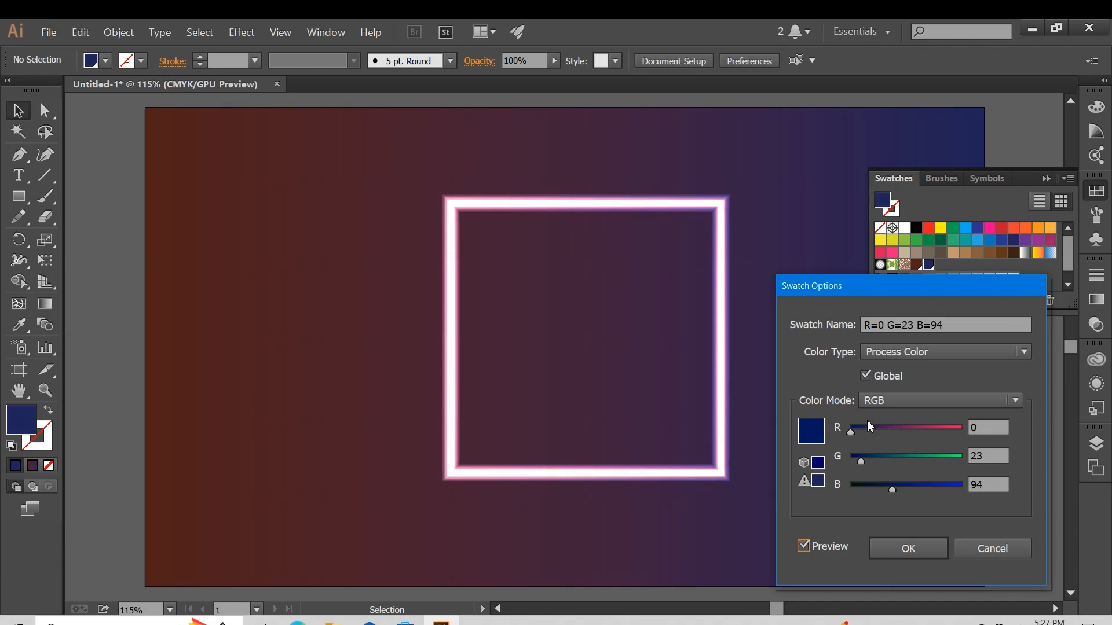
click(909, 549)
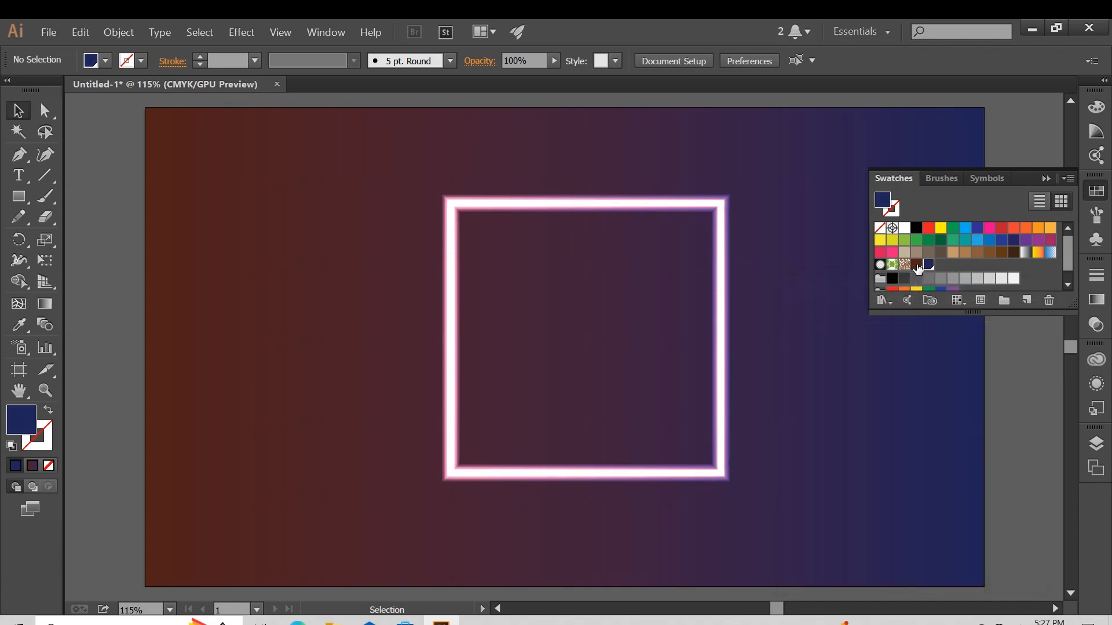
Step: Adjust the brown global swatch in RGB mode to a dark red of about R 71, G 3, B 0
double_click(917, 266)
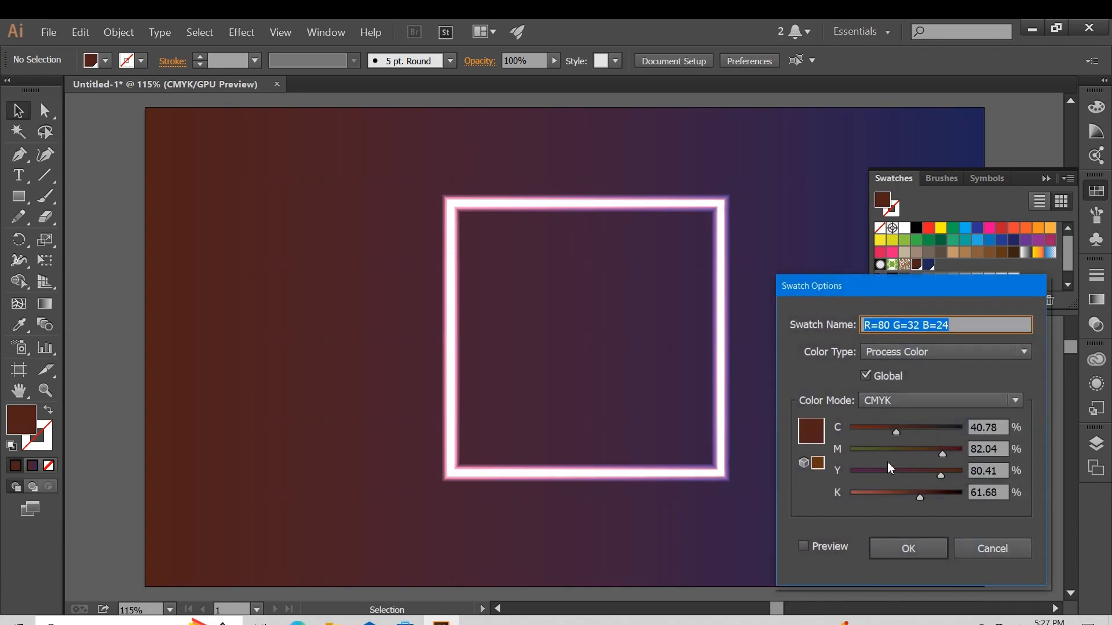
click(889, 400)
click(866, 439)
click(805, 547)
drag(862, 462, 842, 489)
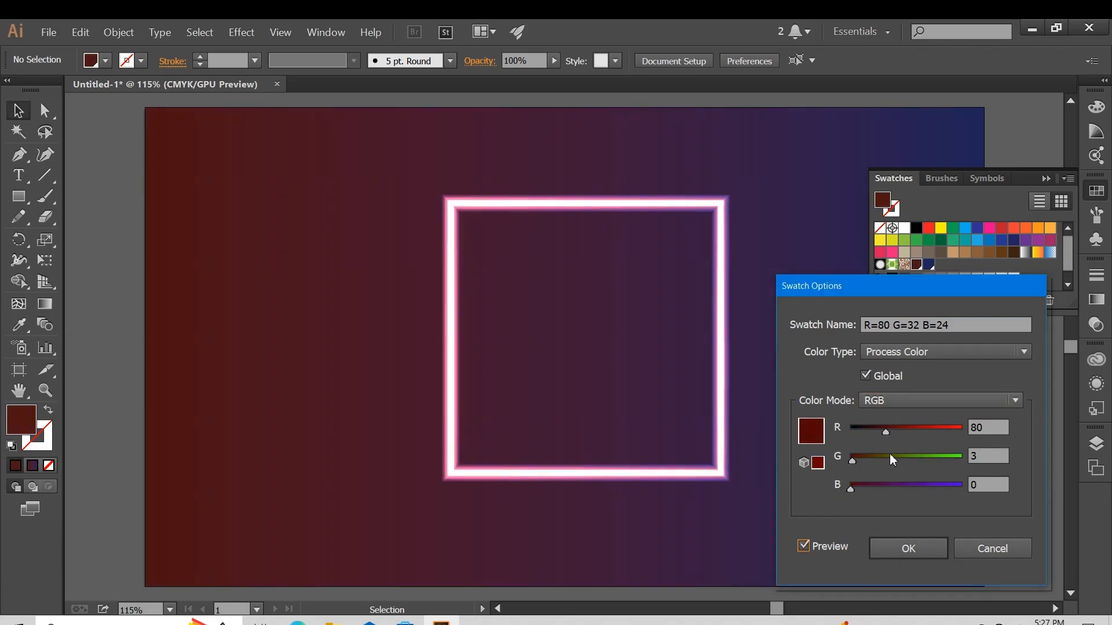
drag(888, 435, 882, 436)
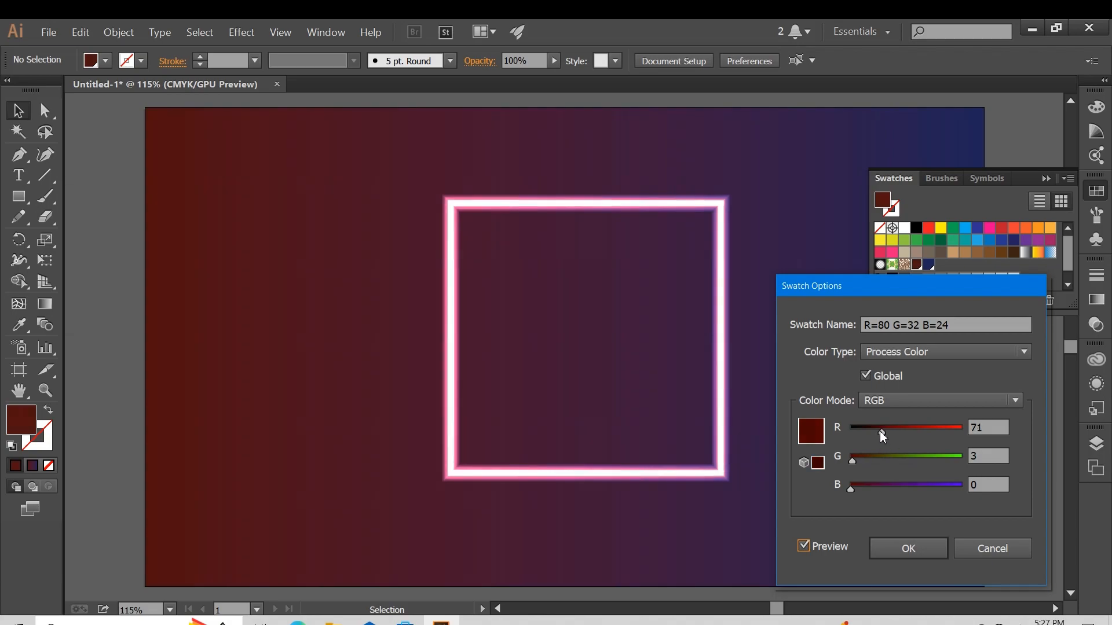
click(920, 551)
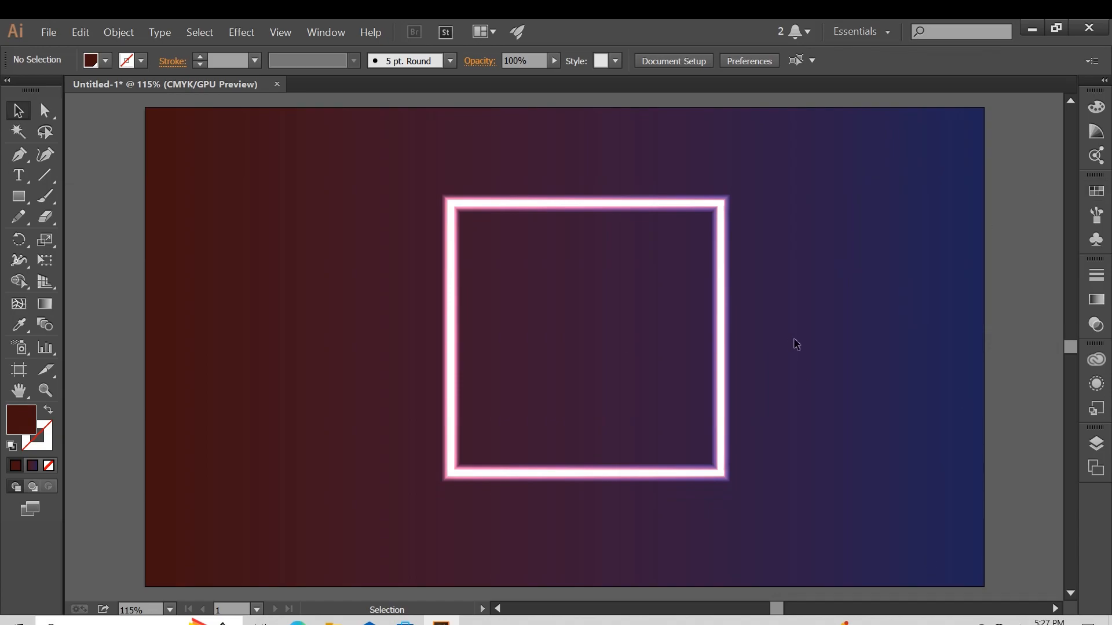
Step: Round the glowing frame's upper-left and lower-right corners to about 379 pt so it forms a leaf shape
click(42, 110)
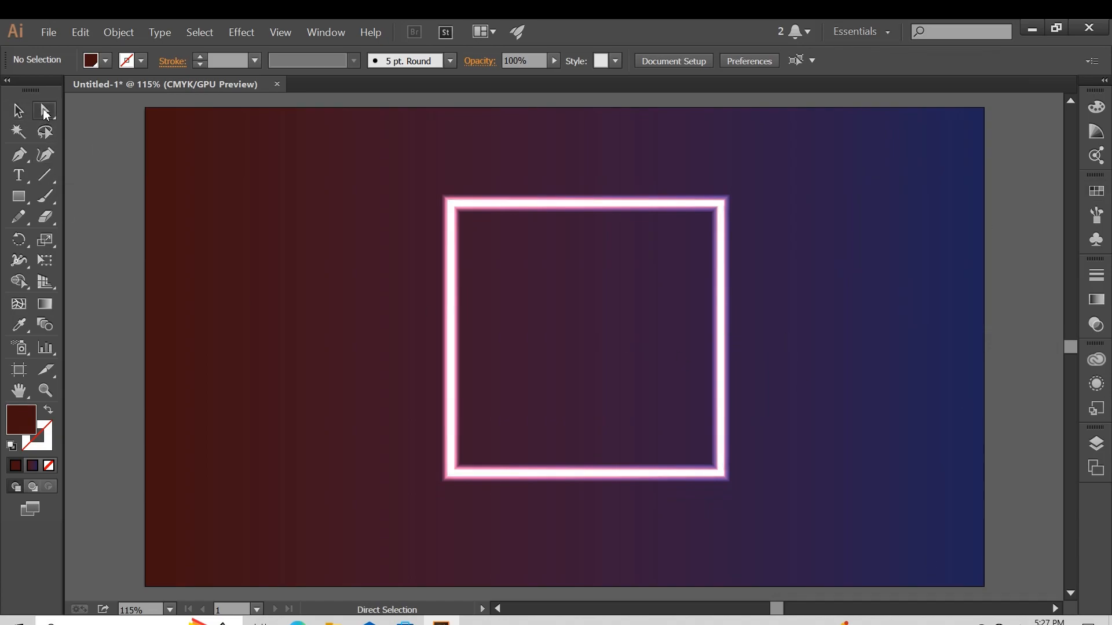
drag(408, 160, 509, 276)
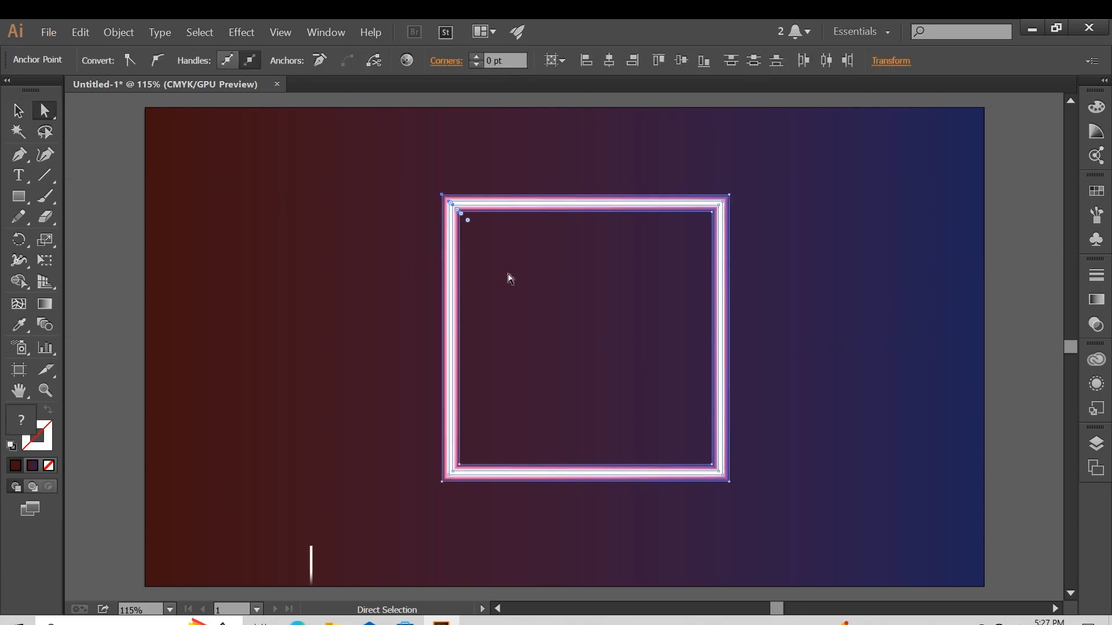
drag(749, 494, 683, 427)
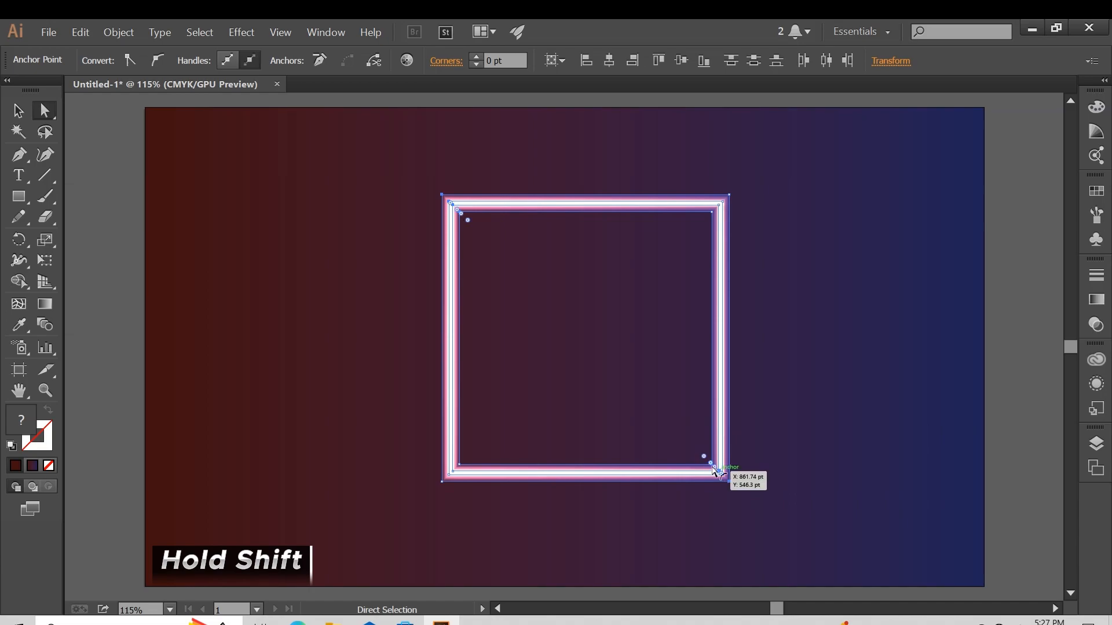
drag(712, 462, 389, 222)
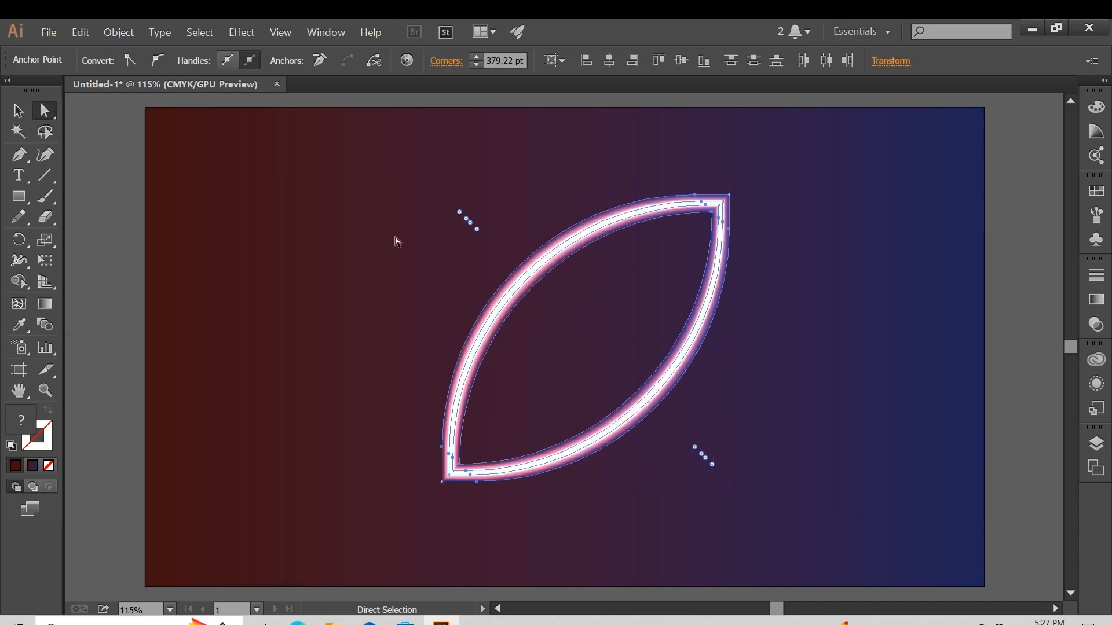
Step: Rotate the glowing leaf shape so its pointed ends face straight up and down
click(17, 110)
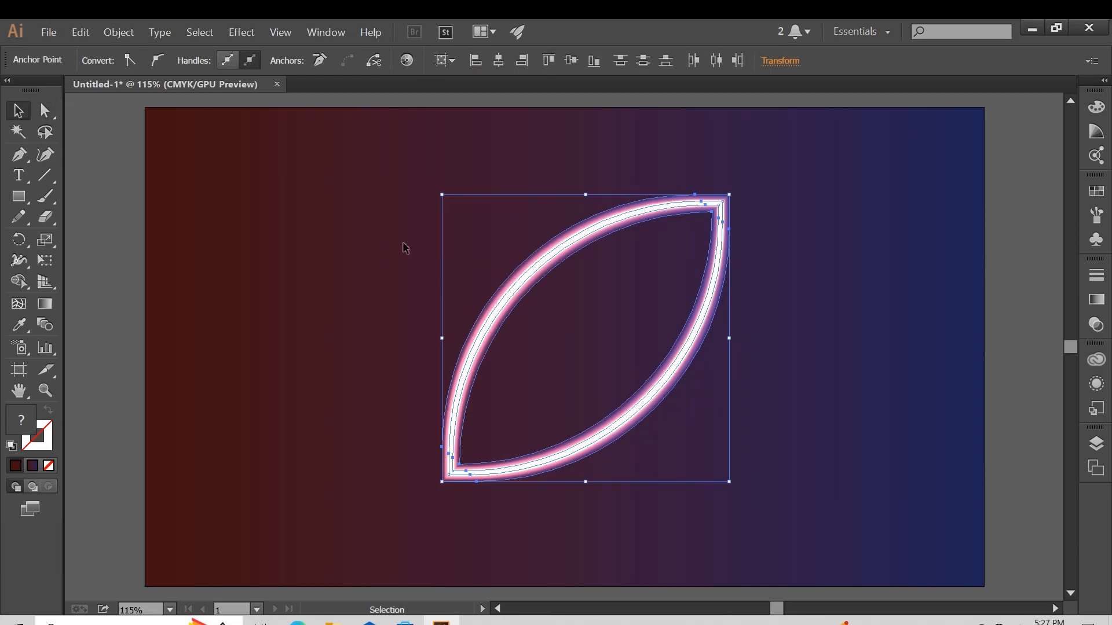
drag(729, 188, 629, 142)
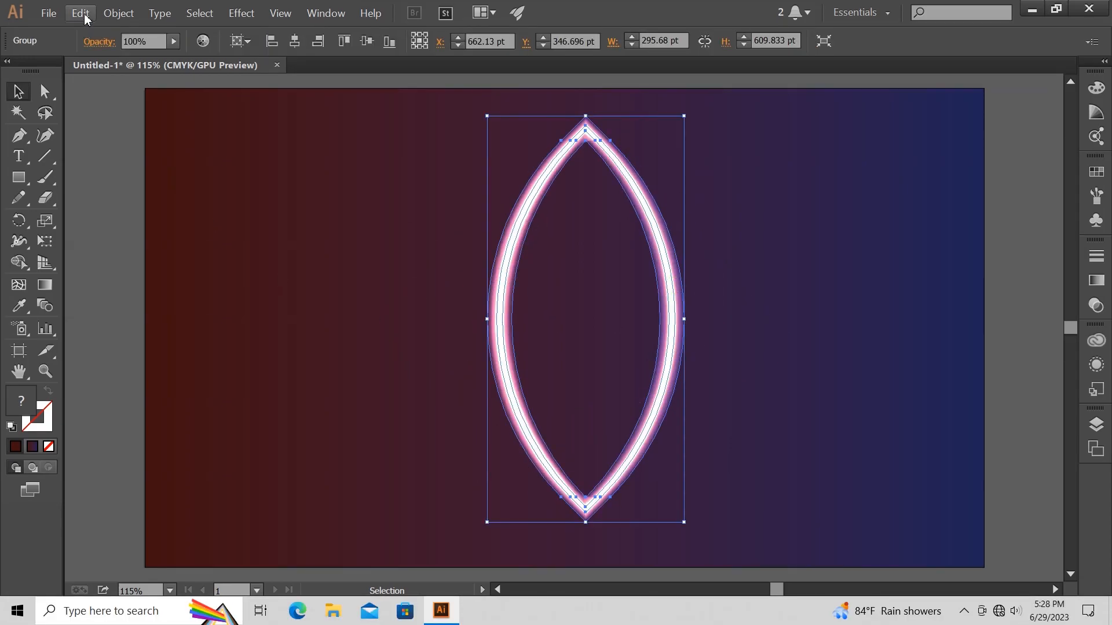
Step: Copy the glowing leaf, paste the duplicate in front, and shrink it proportionally about its centre to about 182 × 375 pt
click(80, 13)
click(107, 75)
click(80, 12)
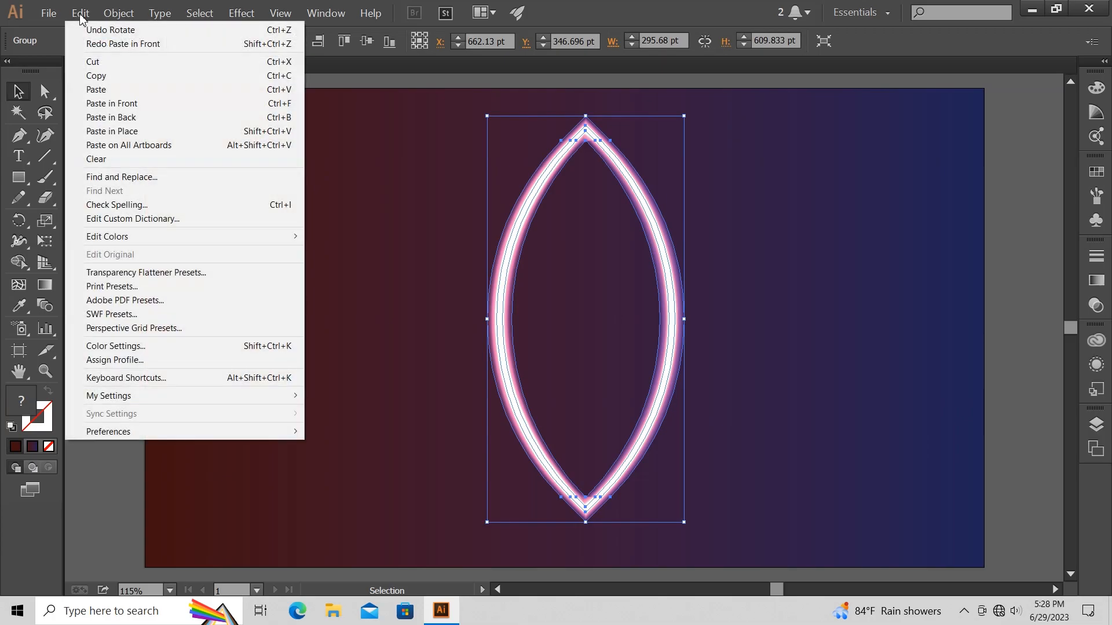
click(123, 104)
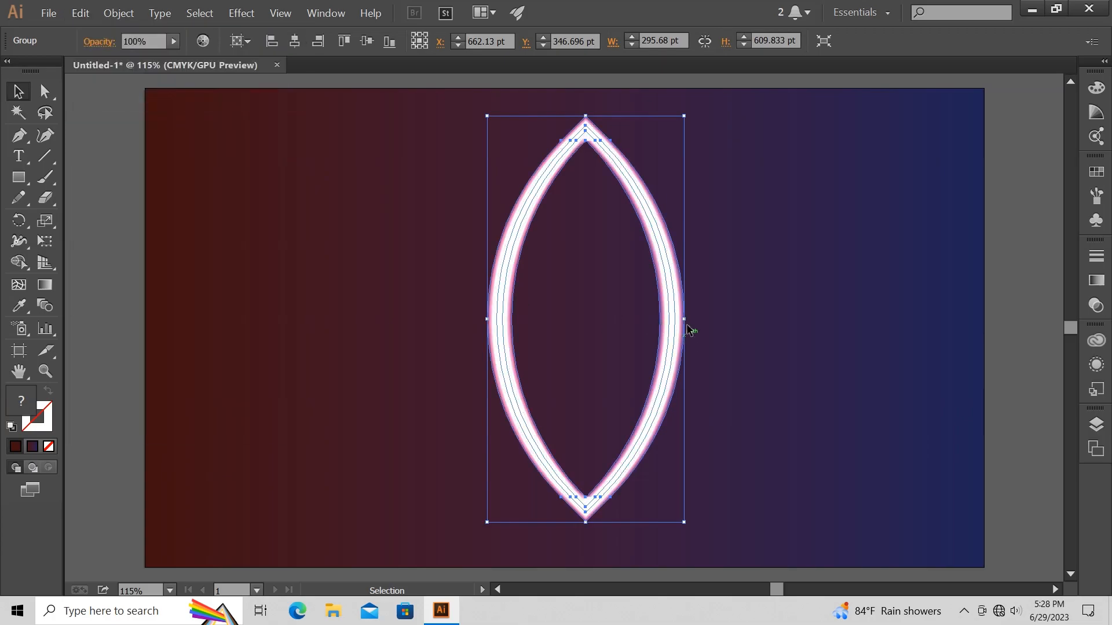
drag(683, 318, 647, 307)
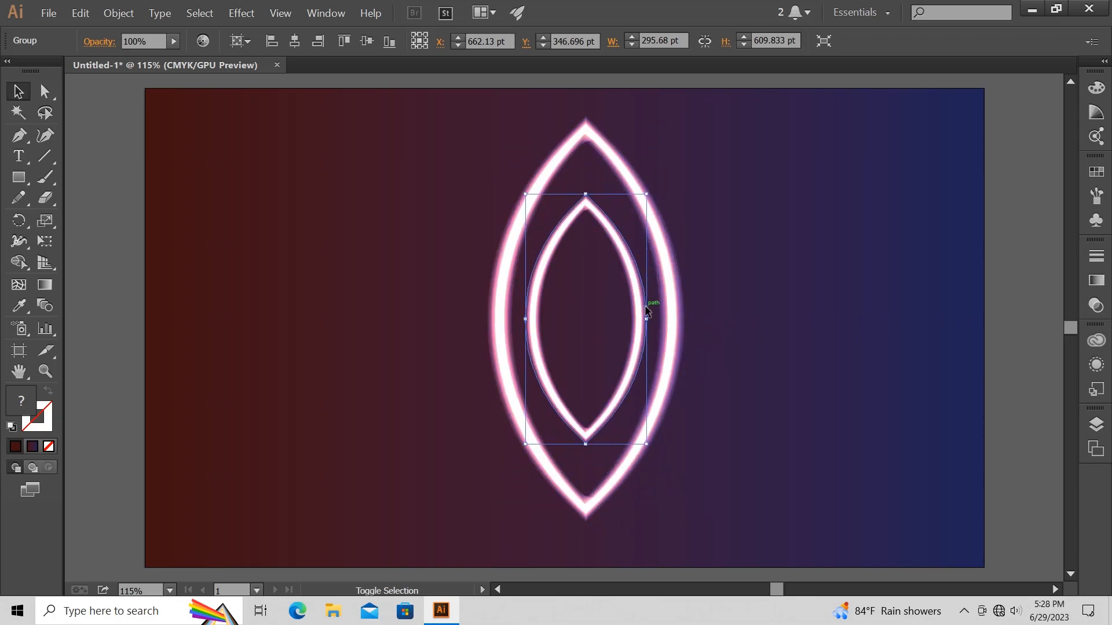
Step: Move the inner leaf down to the outer leaf's lower tip and enlarge it upward to about 216 × 446 pt
click(603, 423)
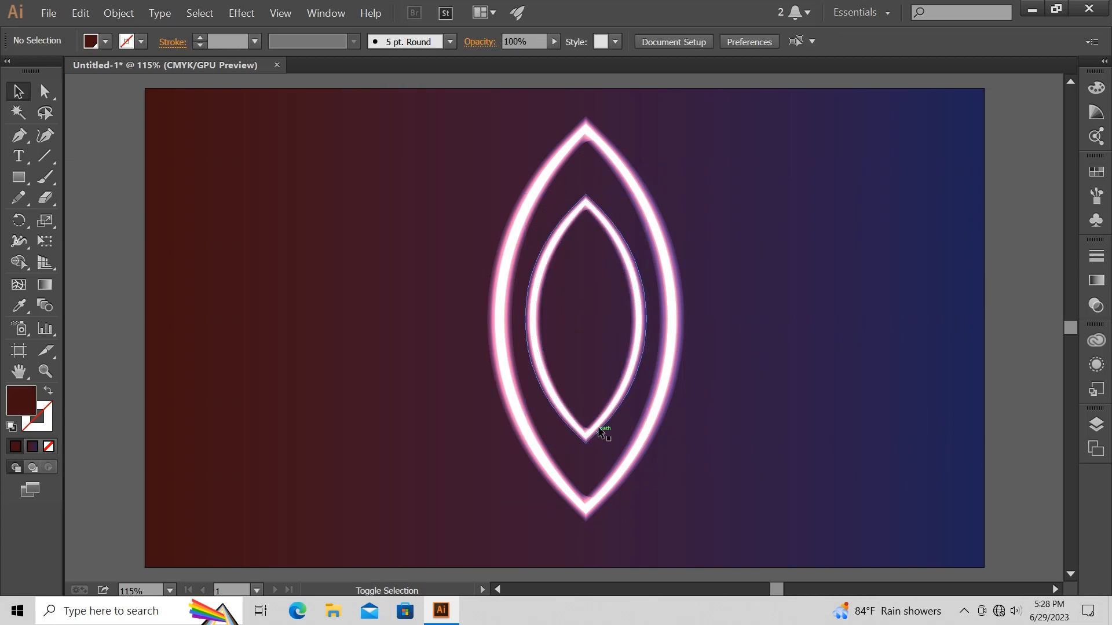
drag(597, 424, 605, 488)
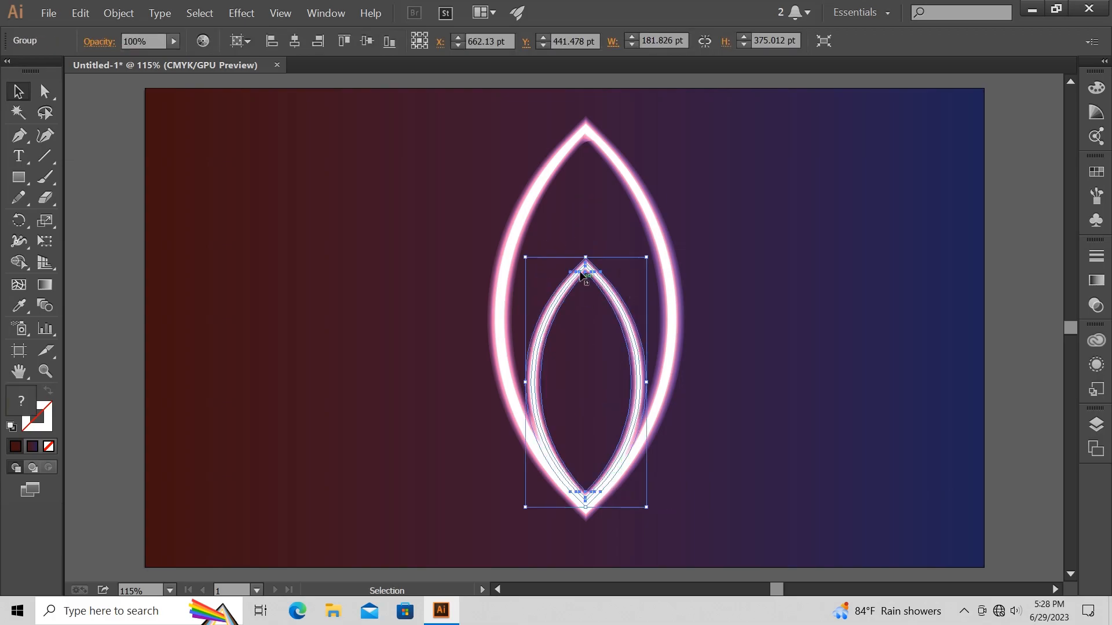
drag(586, 260, 585, 211)
drag(629, 253, 629, 254)
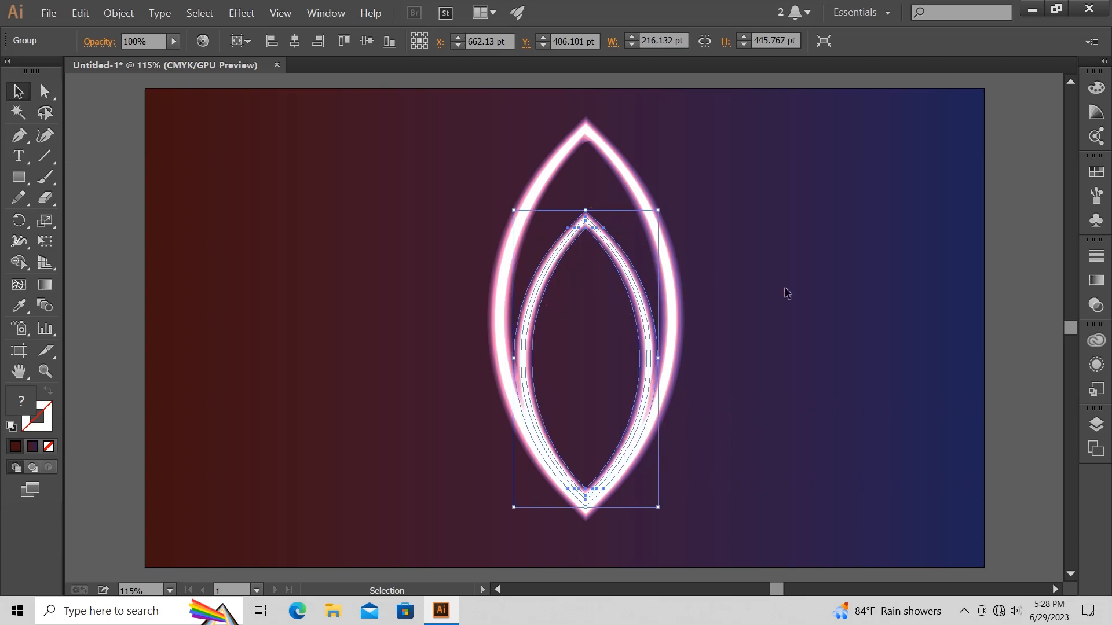
click(786, 293)
click(602, 249)
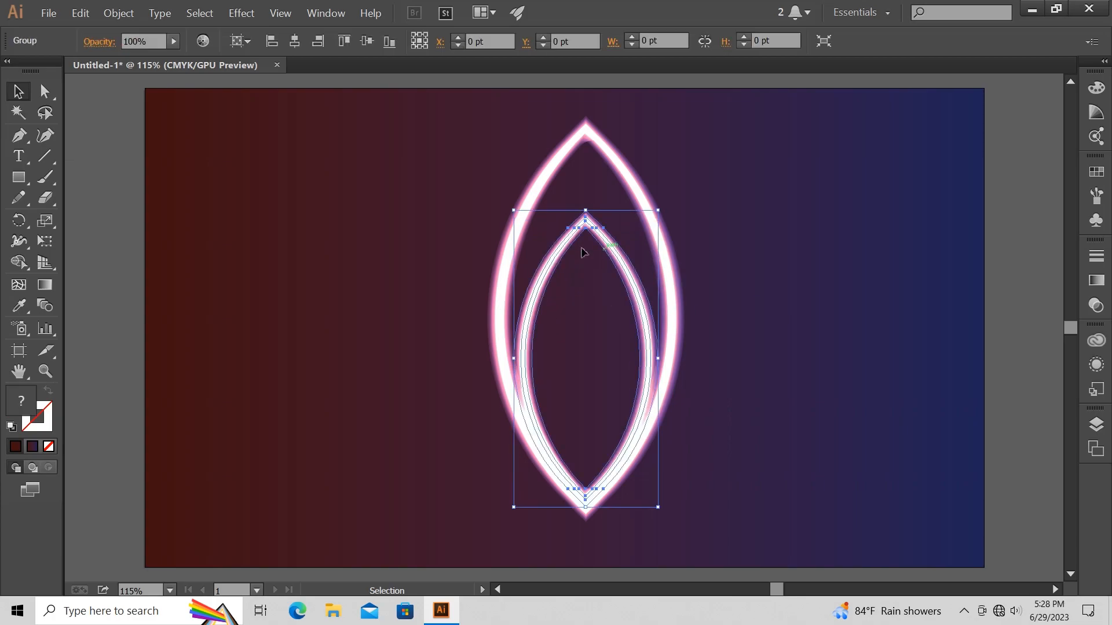
Step: Duplicate the second leaf in front and fit a smaller copy, about 152 × 313 pt, inside it at the shared lower tip
click(80, 13)
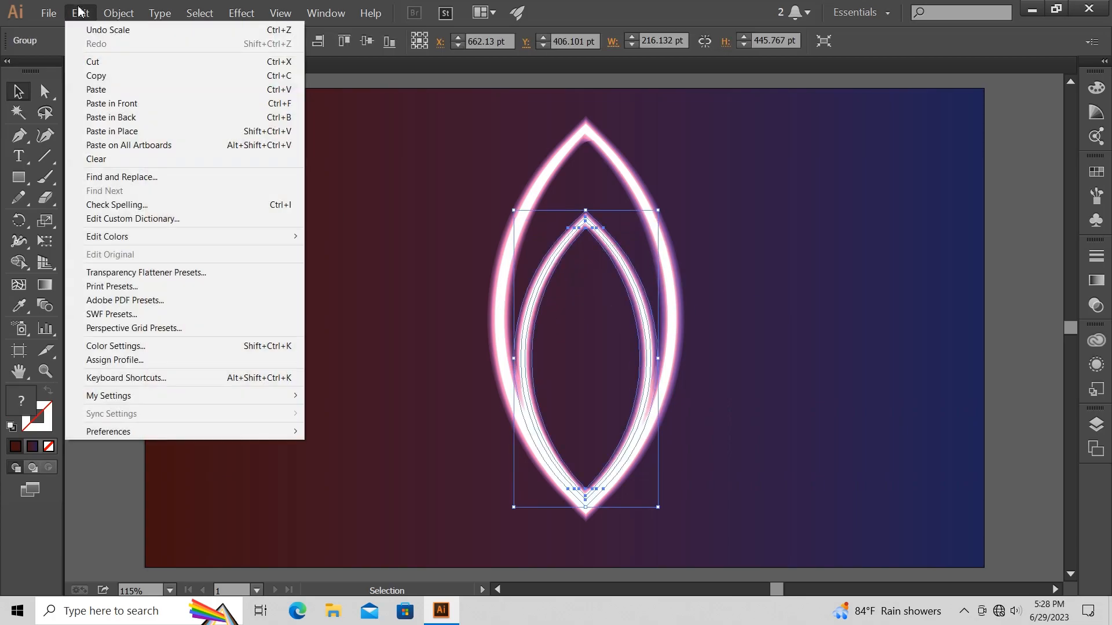
click(105, 75)
click(80, 12)
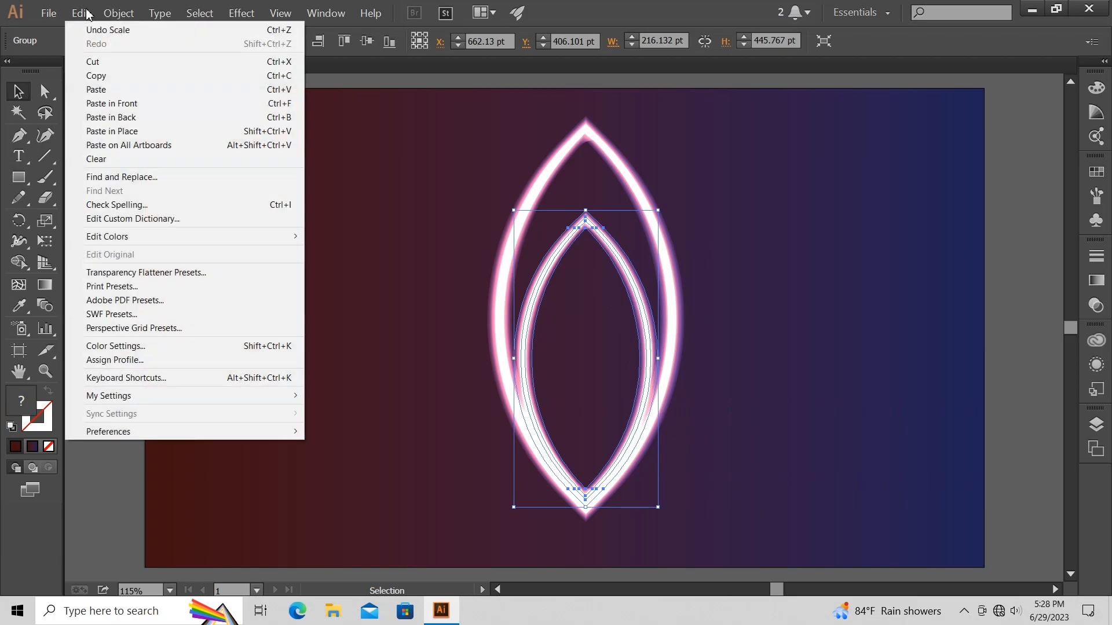
click(122, 105)
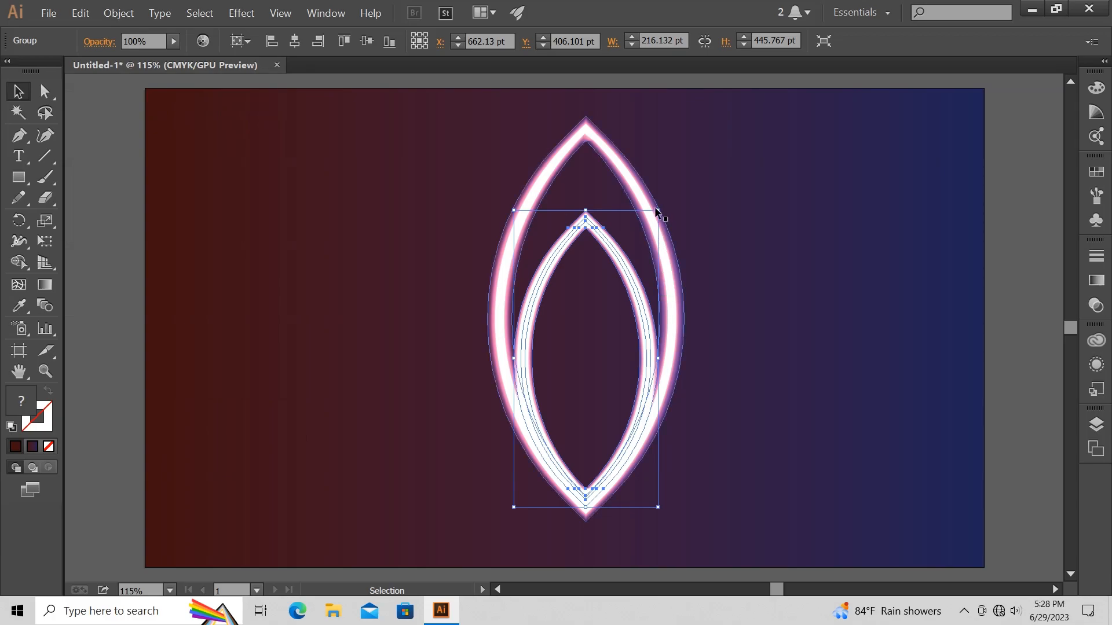
drag(656, 212, 627, 223)
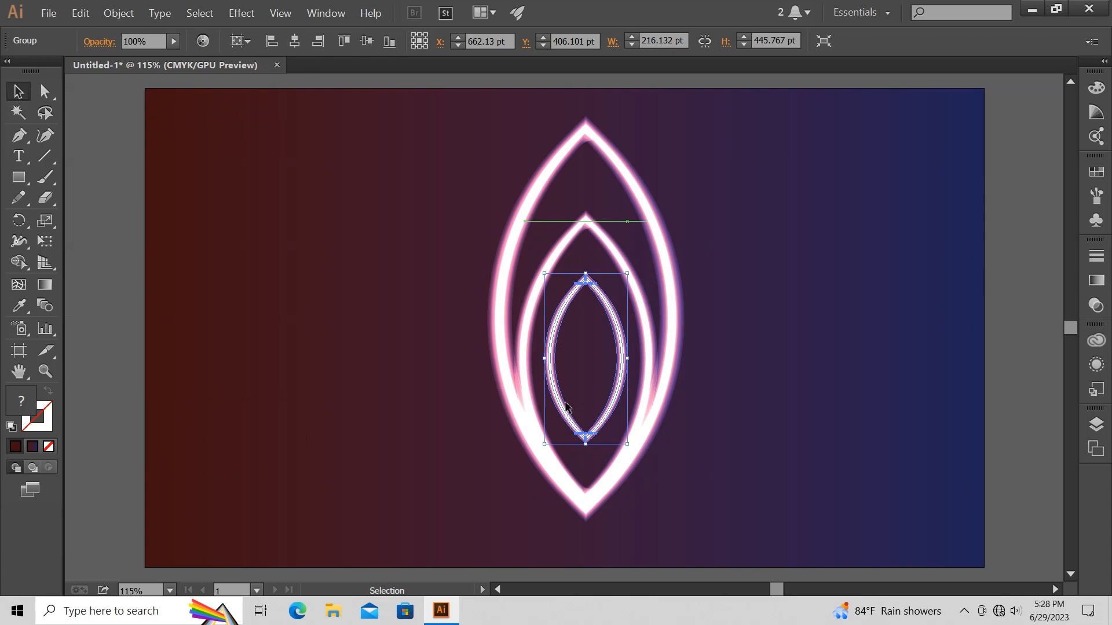
drag(566, 412, 570, 475)
drag(585, 332, 587, 296)
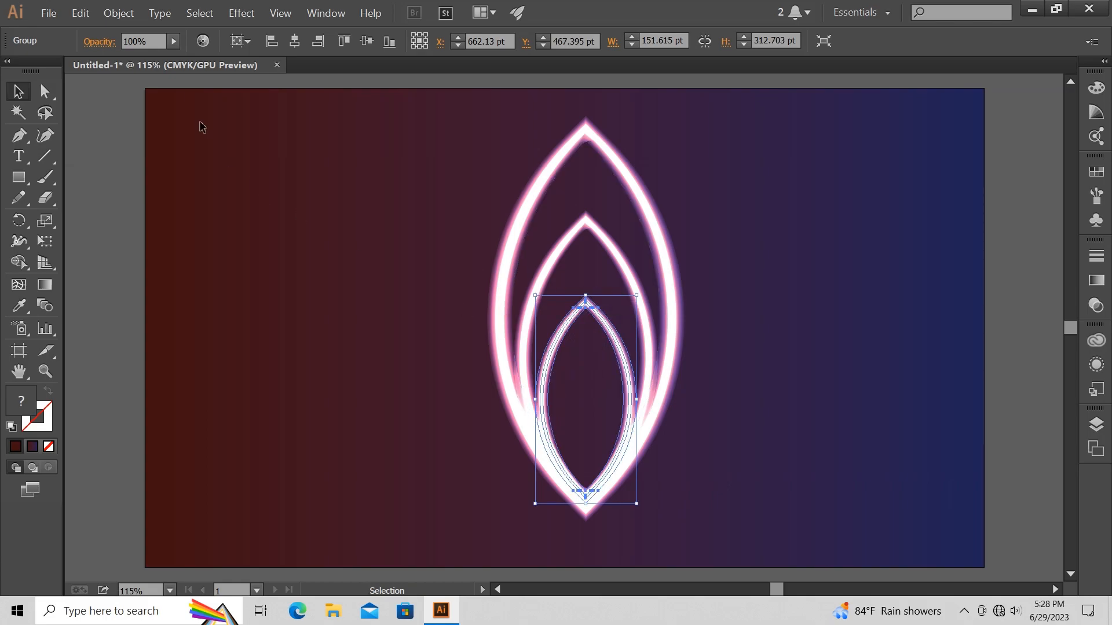
Step: Copy the third, innermost leaf and paste the duplicate in front of it
click(80, 13)
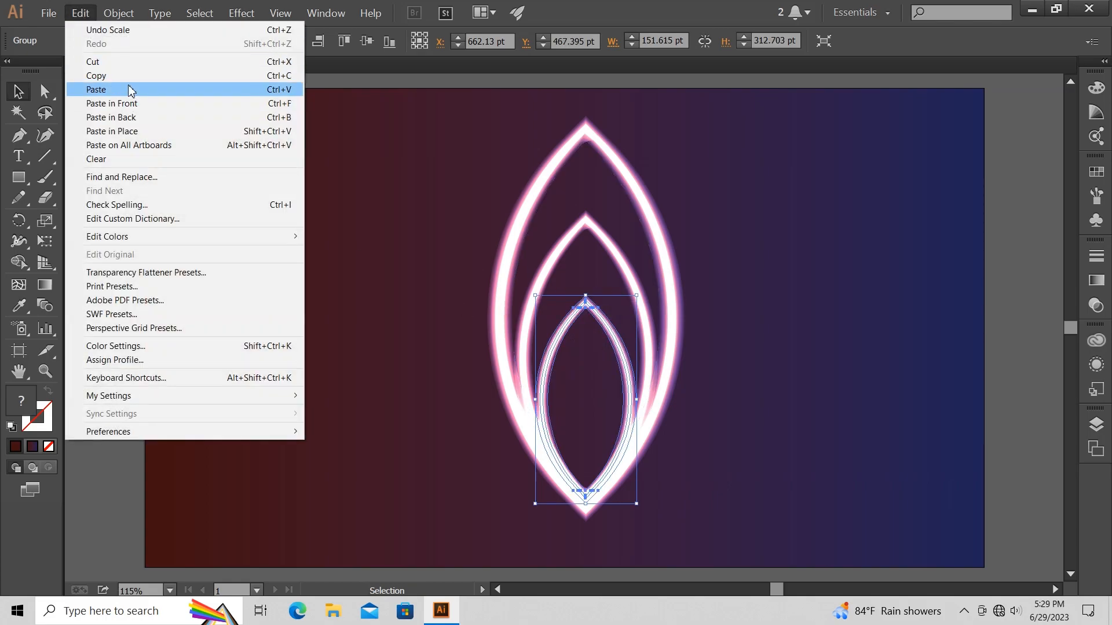
click(129, 76)
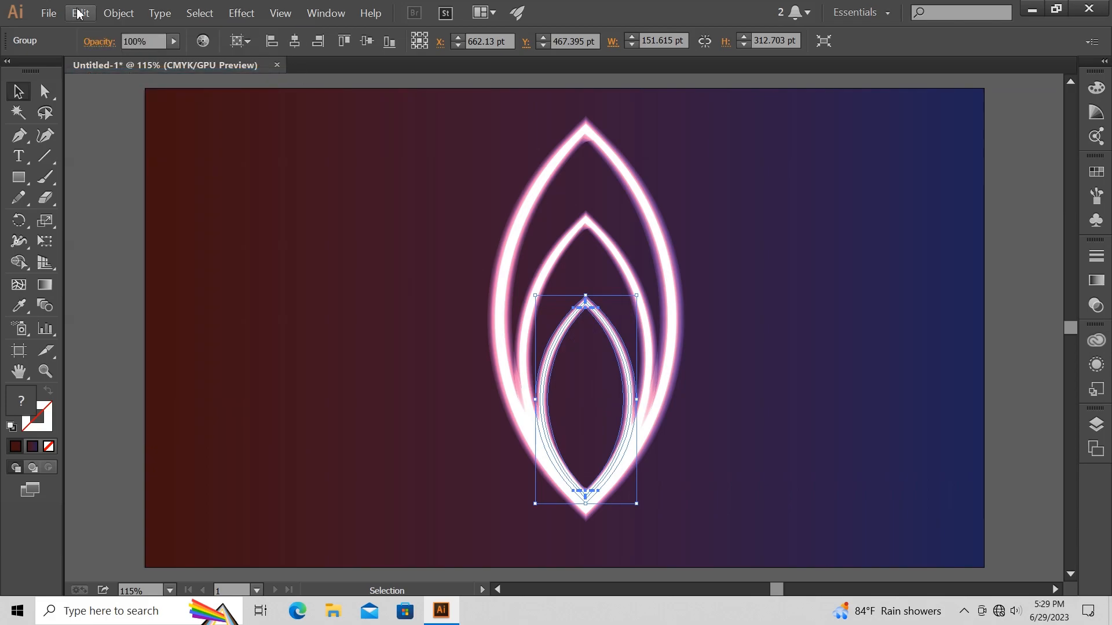
click(81, 13)
click(133, 102)
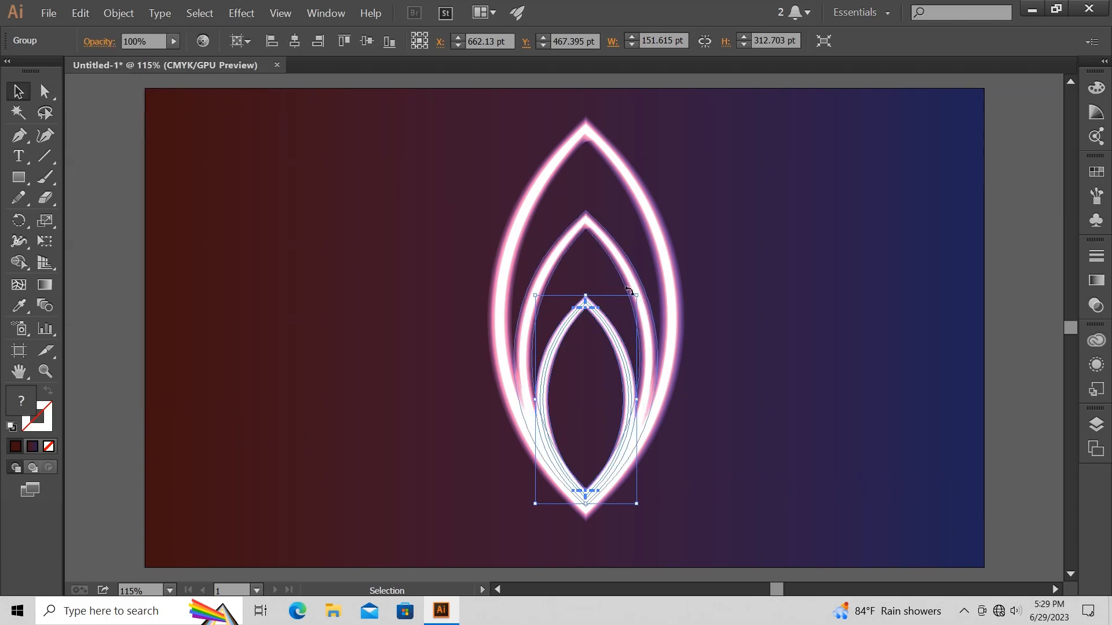
drag(635, 295, 612, 302)
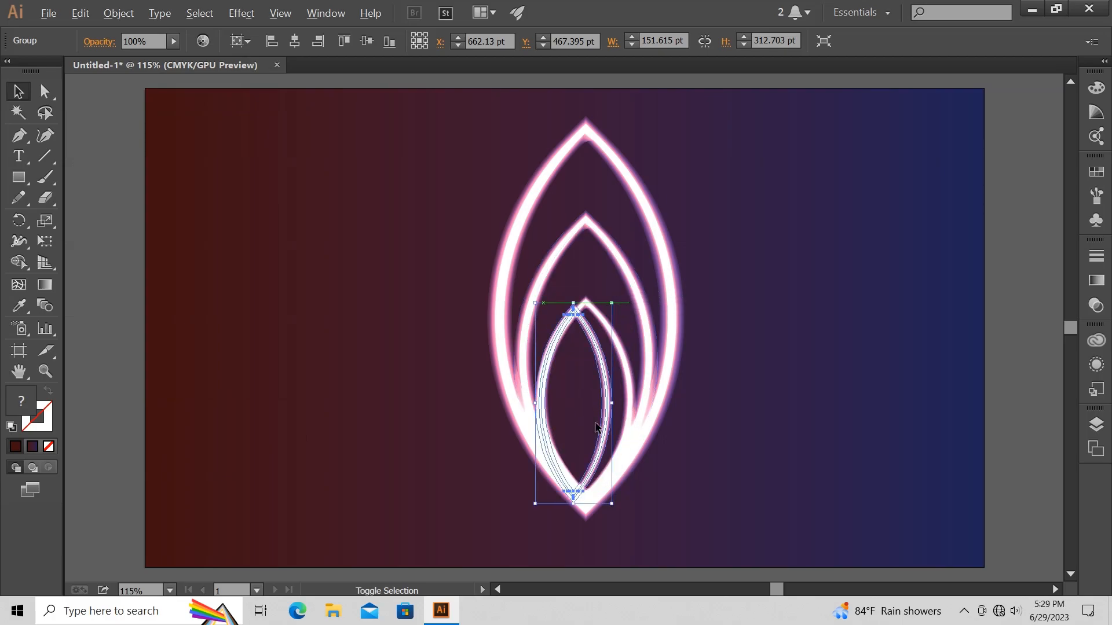
right_click(598, 415)
click(614, 365)
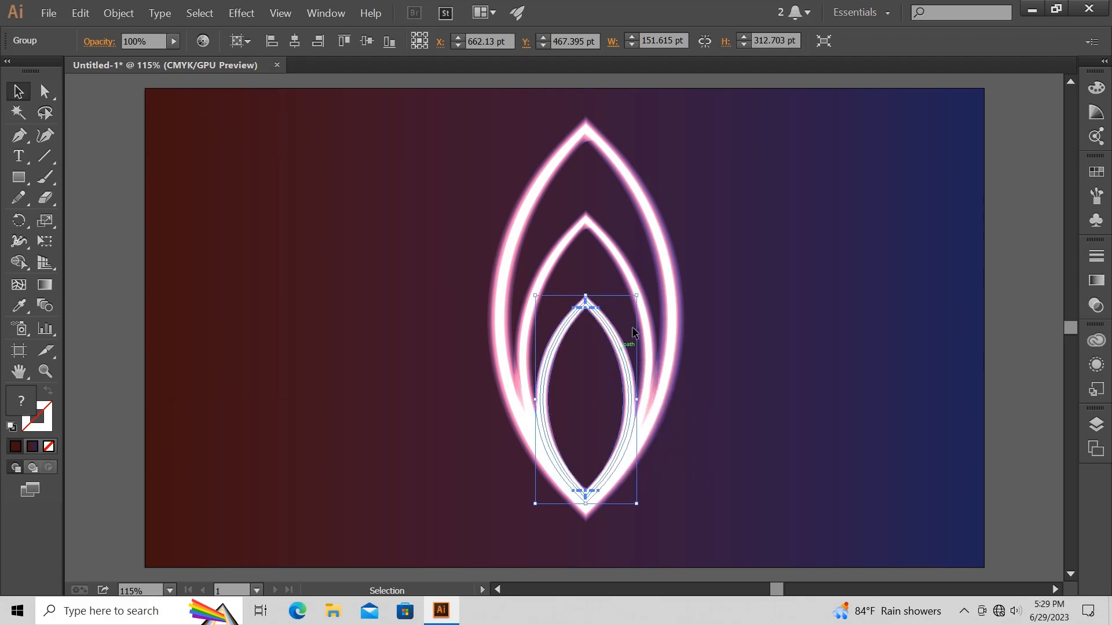
Step: Shrink the pasted leaf about its centre, move it to the shared base, and size it to about 98 × 202 pt
drag(636, 296, 612, 319)
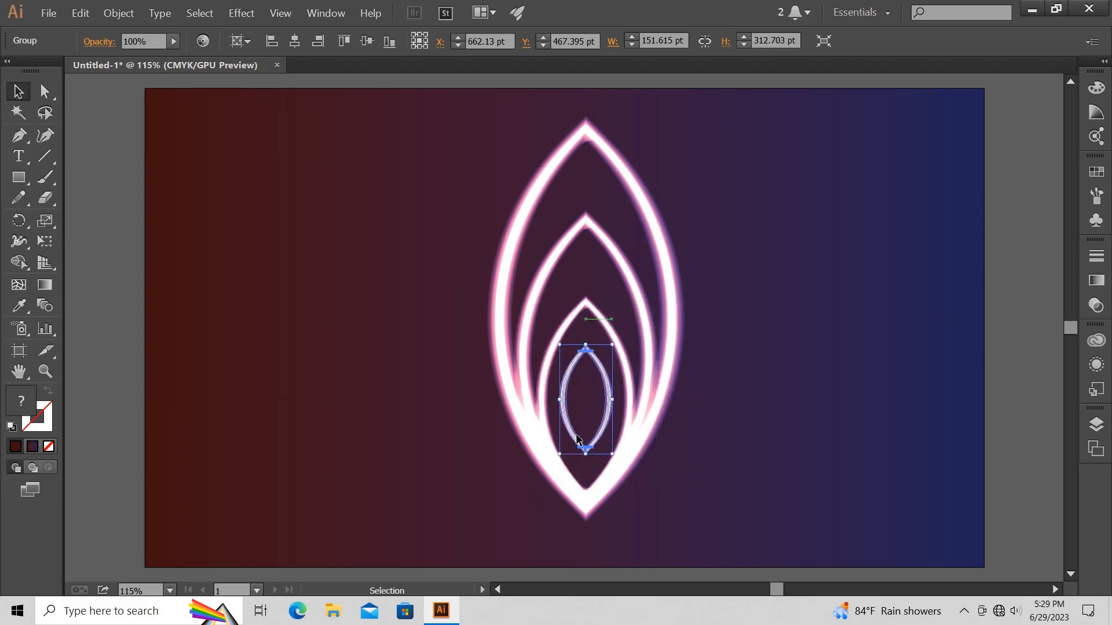
drag(576, 445, 578, 481)
drag(586, 438, 586, 439)
drag(586, 382, 586, 358)
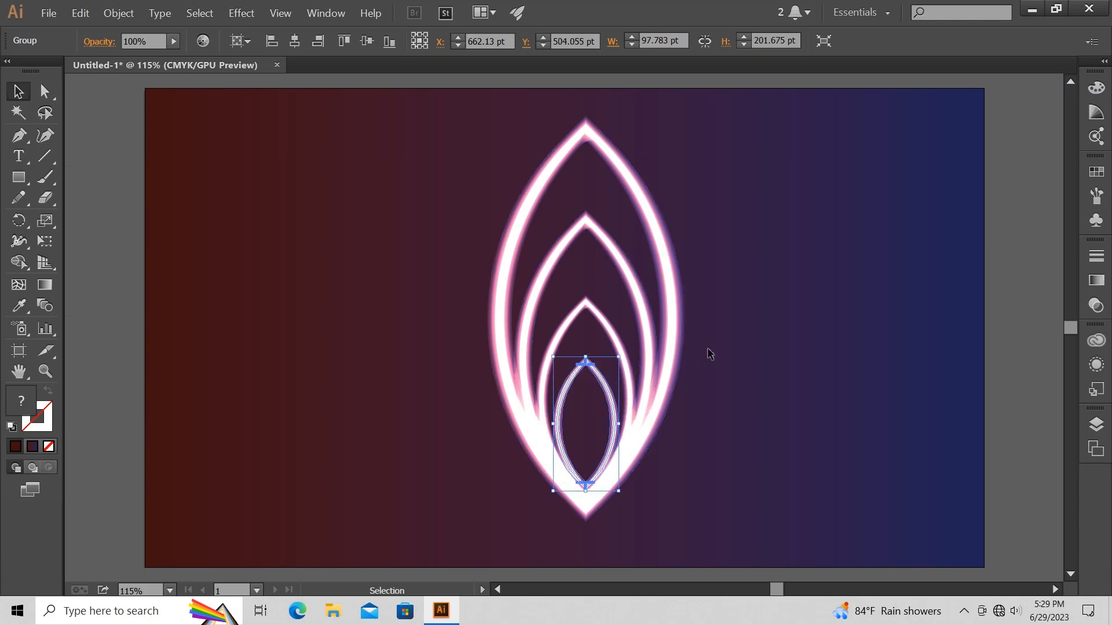
Step: Select all four nested leaves and group them
click(707, 347)
drag(452, 164, 788, 512)
right_click(582, 311)
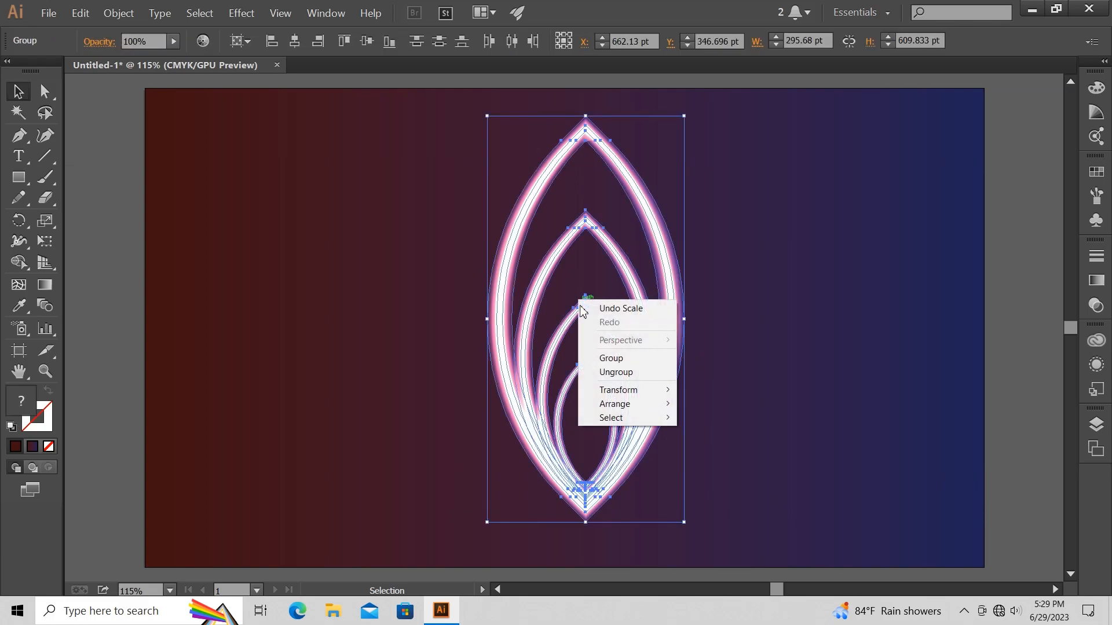
click(609, 358)
Step: Scale the leaf group down proportionally to about 140 × 288 pt and place it near the artboard's upper middle
drag(588, 523, 584, 314)
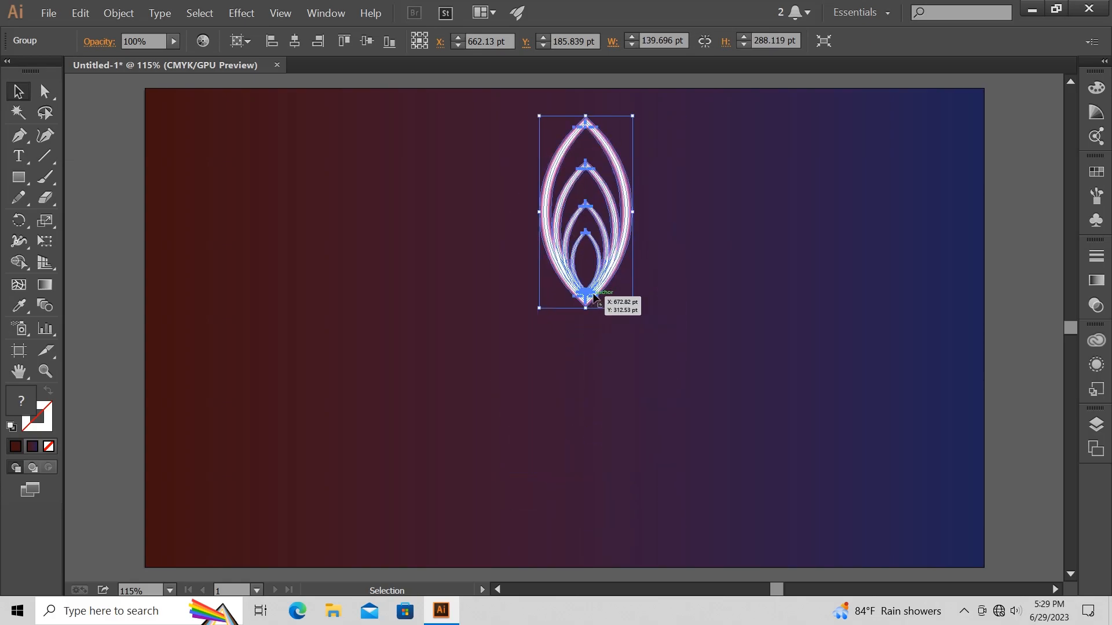
click(812, 369)
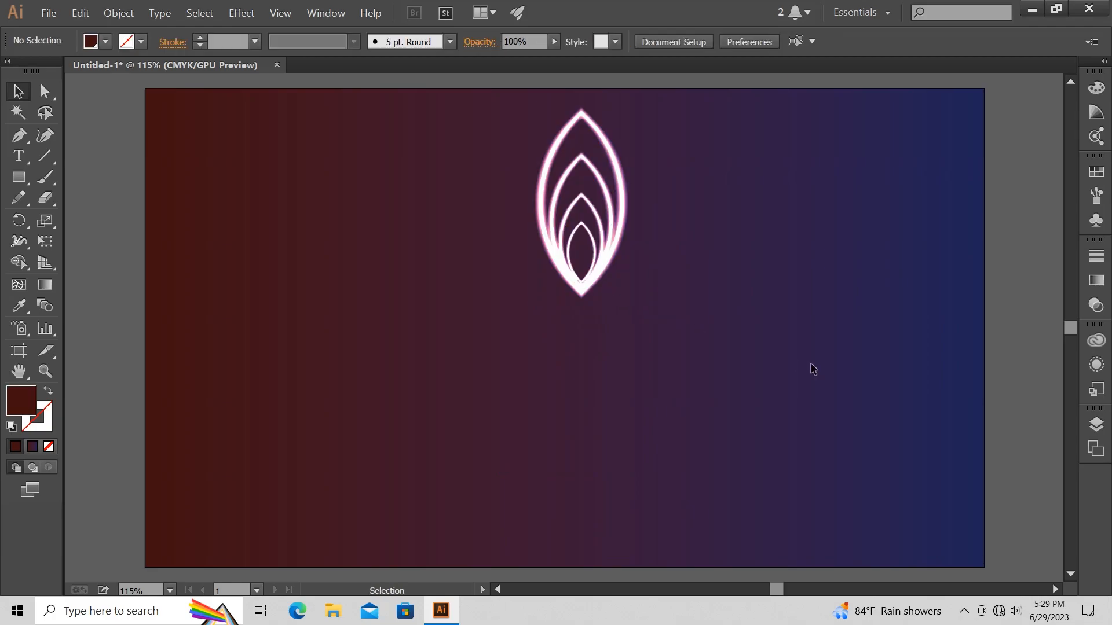
drag(672, 186, 621, 238)
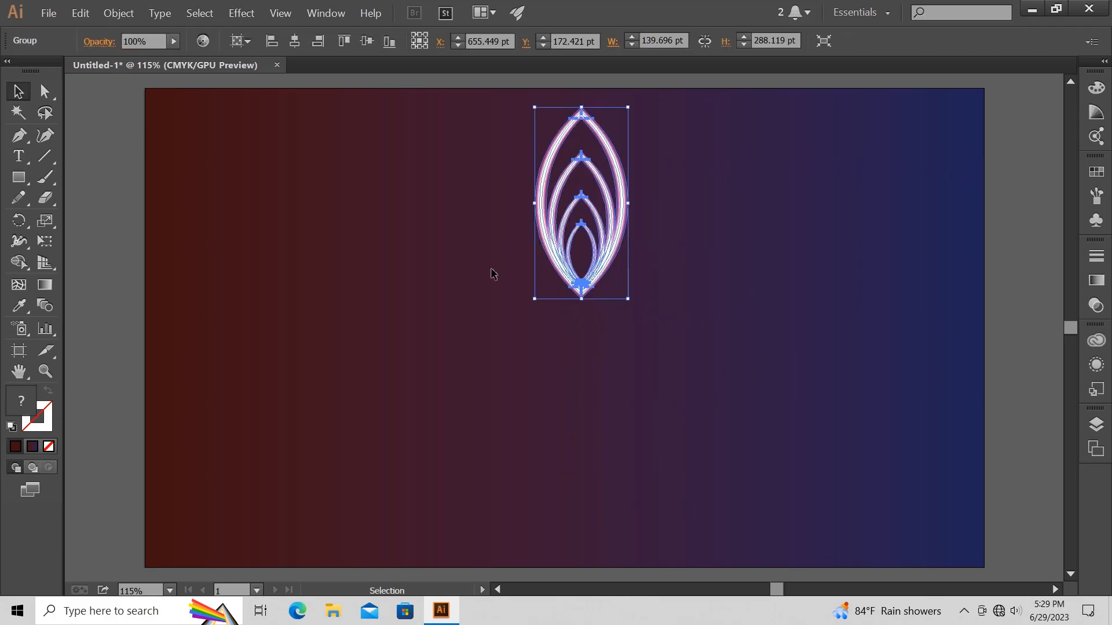
Step: Rotate a copy of the leaf group 90° around its lower tip and repeat the transformation twice to form a four-petal flower
click(19, 220)
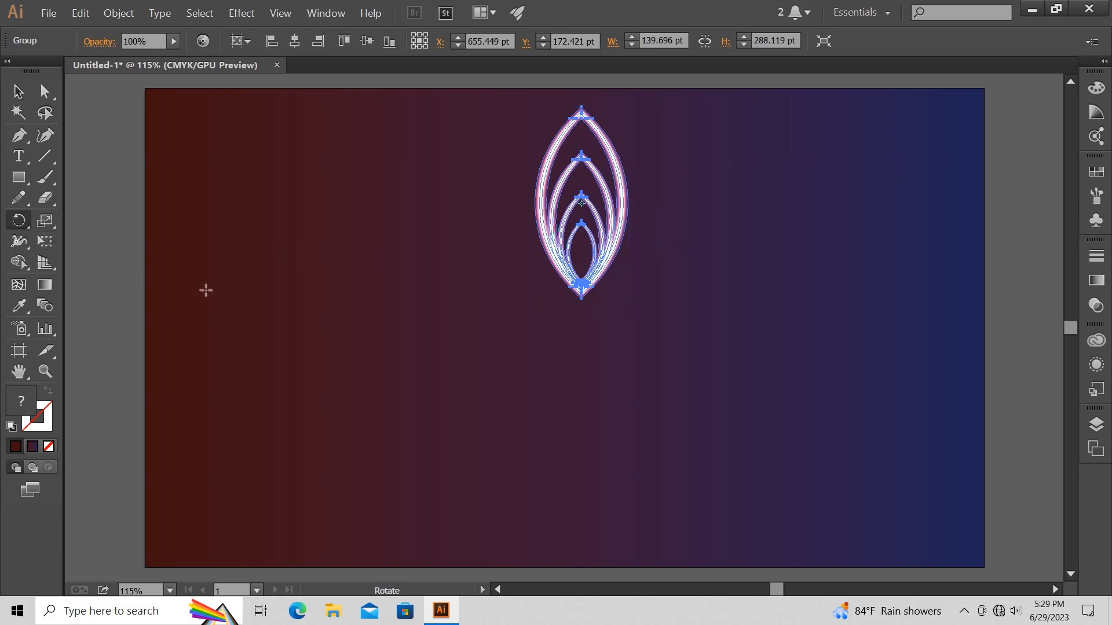
alt+click(578, 299)
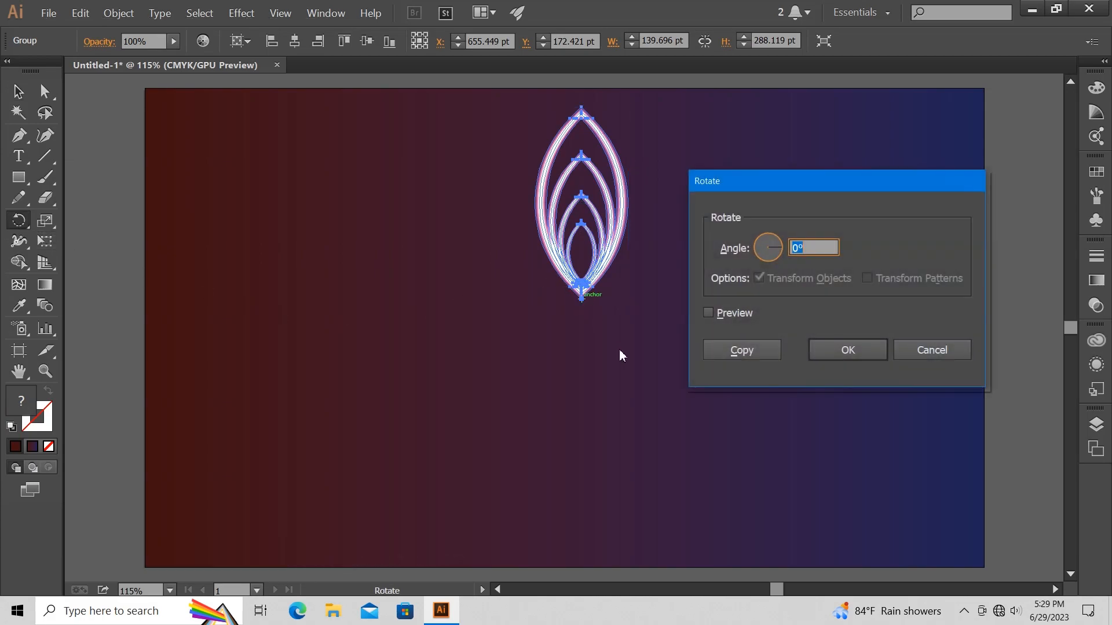
click(707, 312)
click(809, 247)
text(9)
click(738, 349)
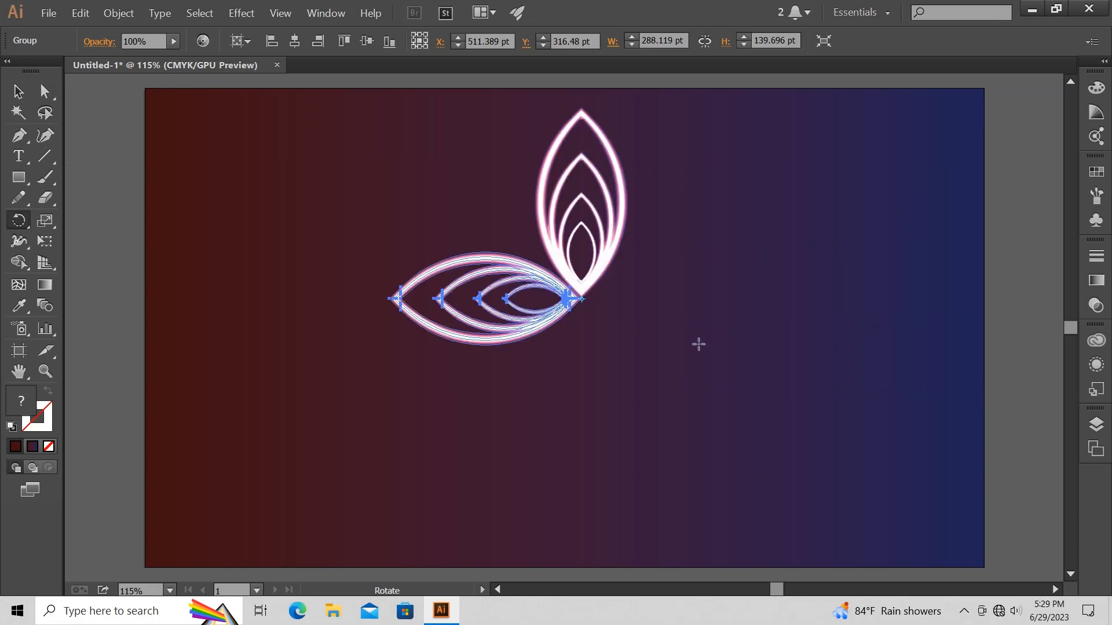
key(ctrl+d)
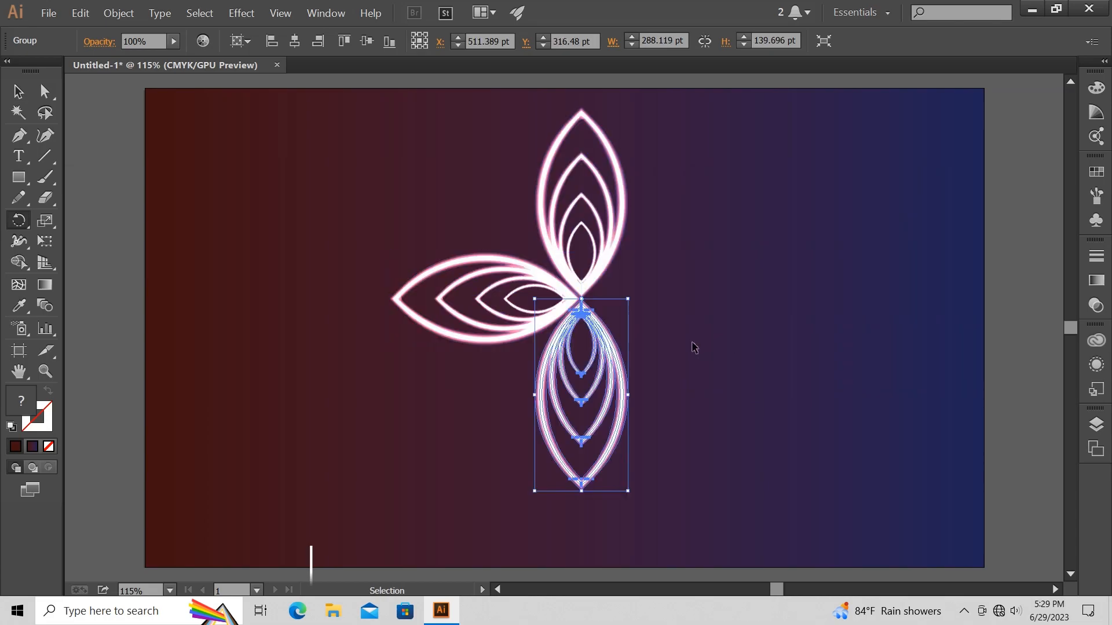
key(ctrl+d)
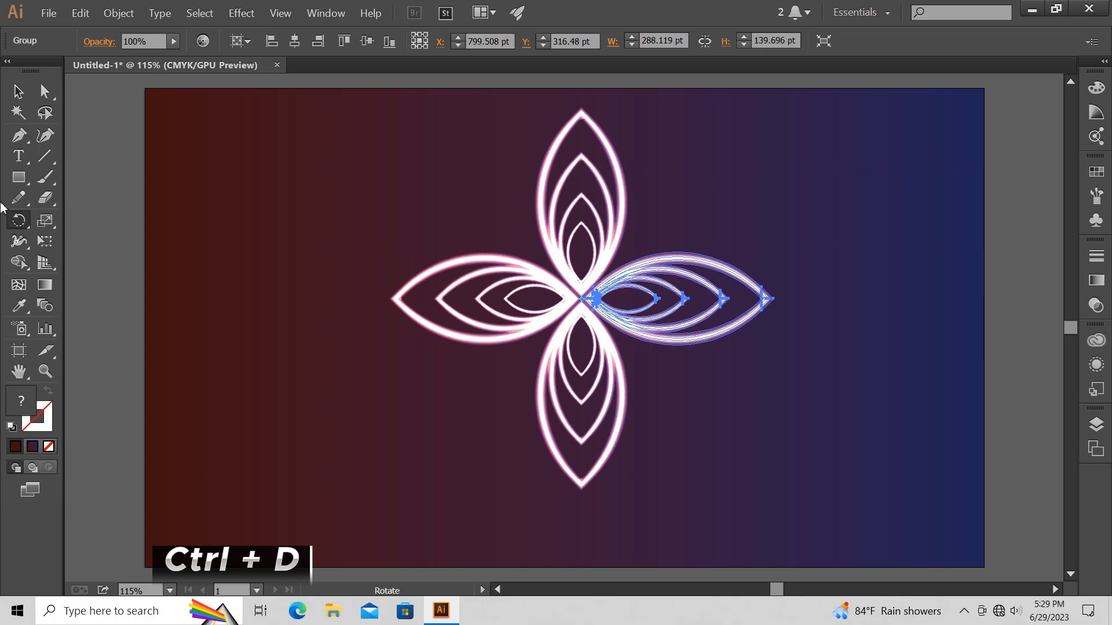
Step: Select all four petals of the flower and group them
click(28, 97)
drag(453, 158, 579, 292)
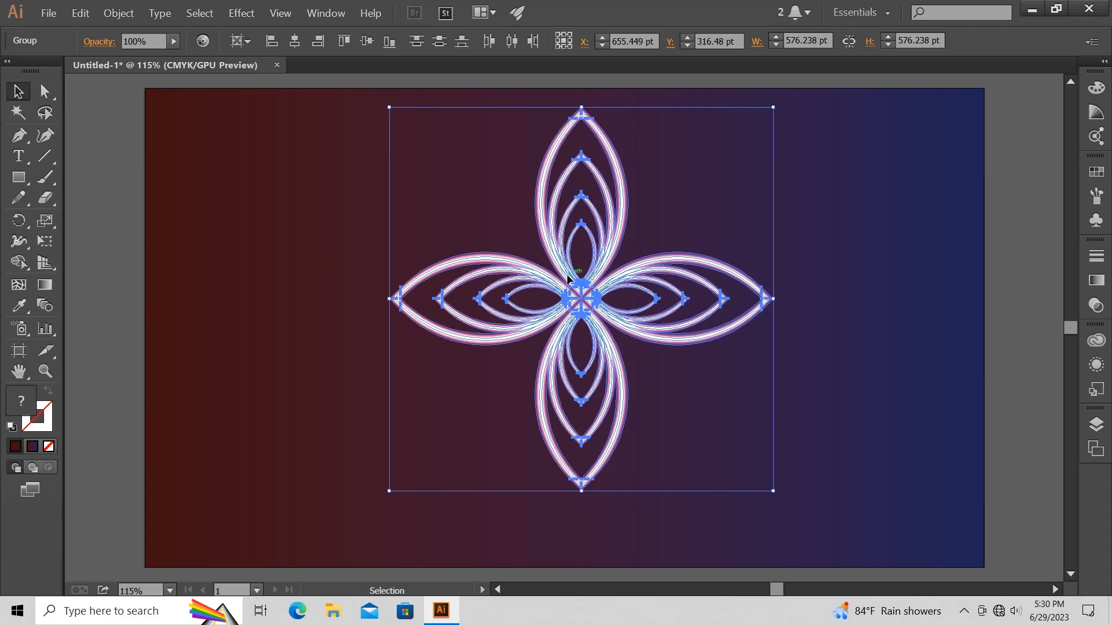
right_click(582, 276)
click(601, 334)
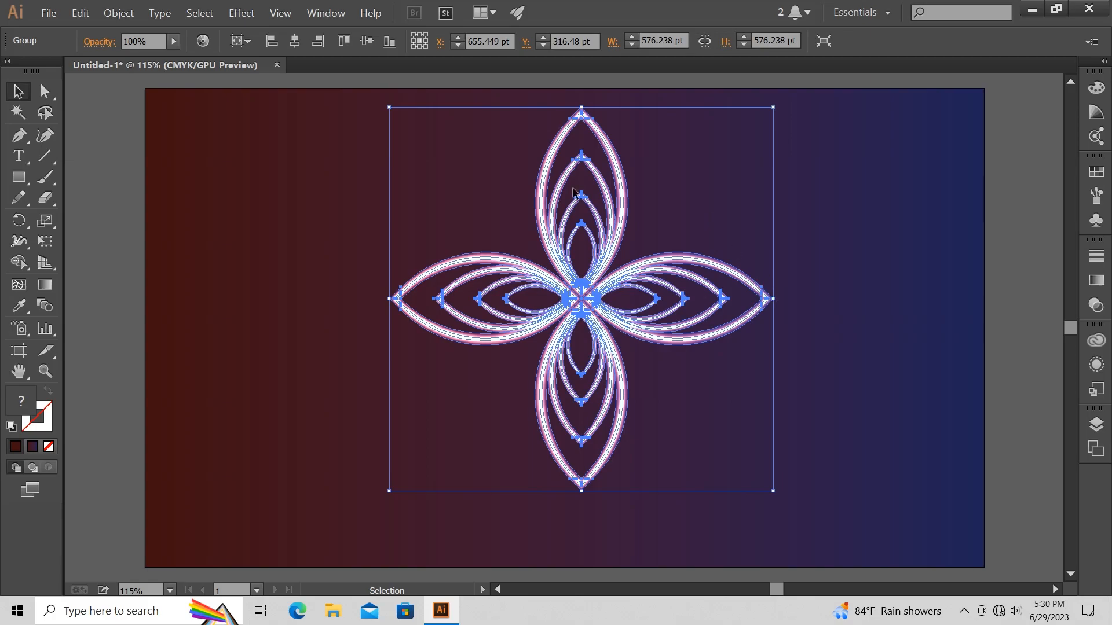
Step: Centre the flower group horizontally and vertically on the artboard, and enlarge it proportionally to about 683 × 683 pt
click(368, 44)
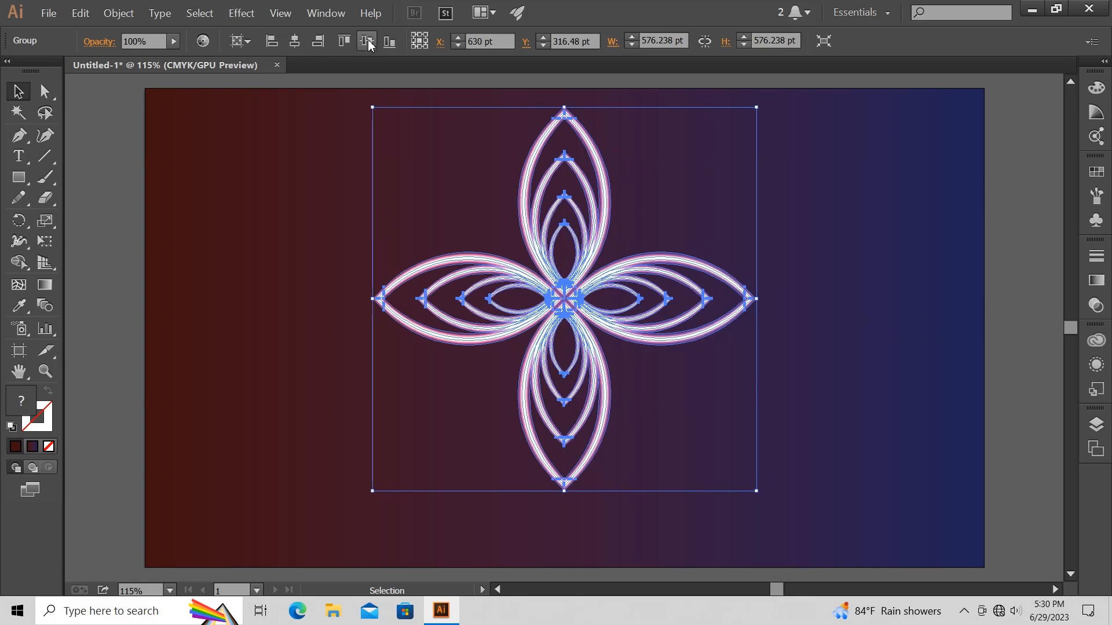
click(368, 41)
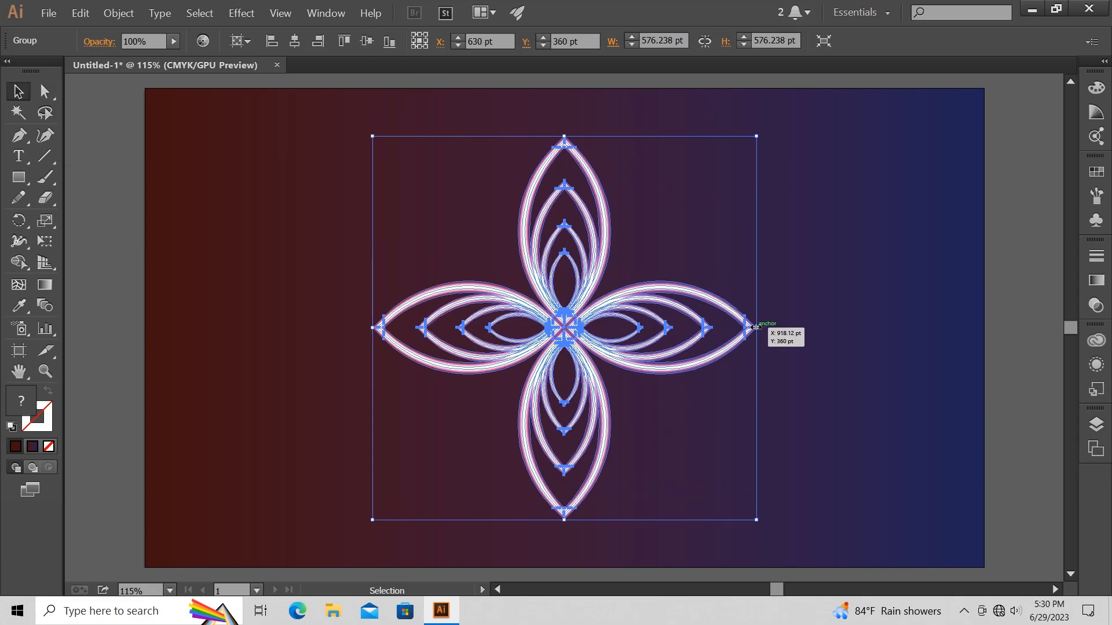
drag(755, 328, 793, 332)
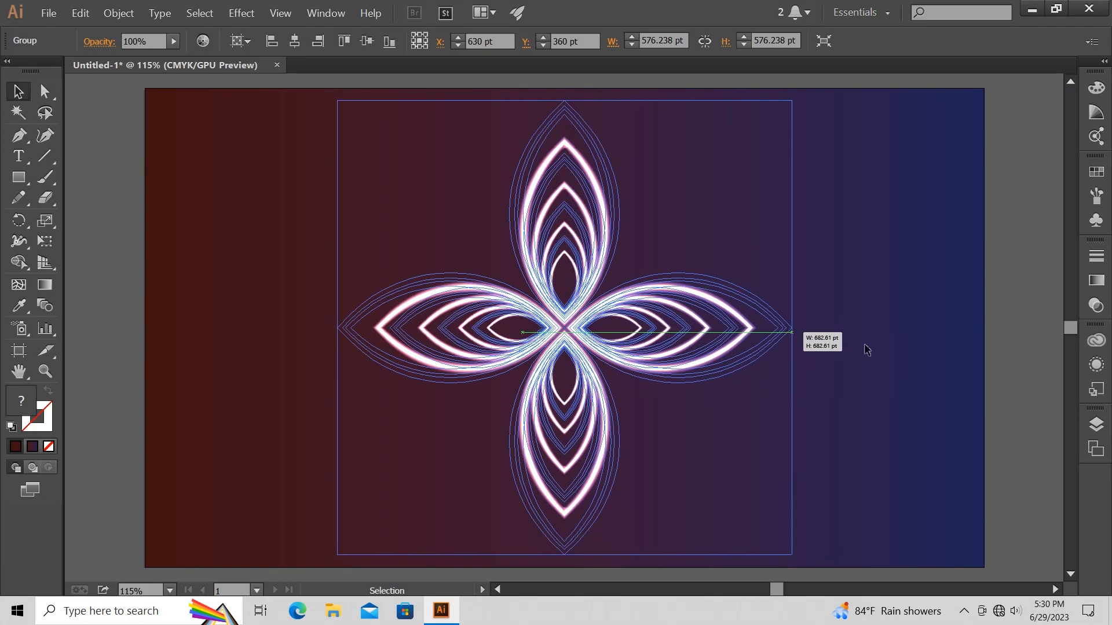
drag(867, 349, 867, 350)
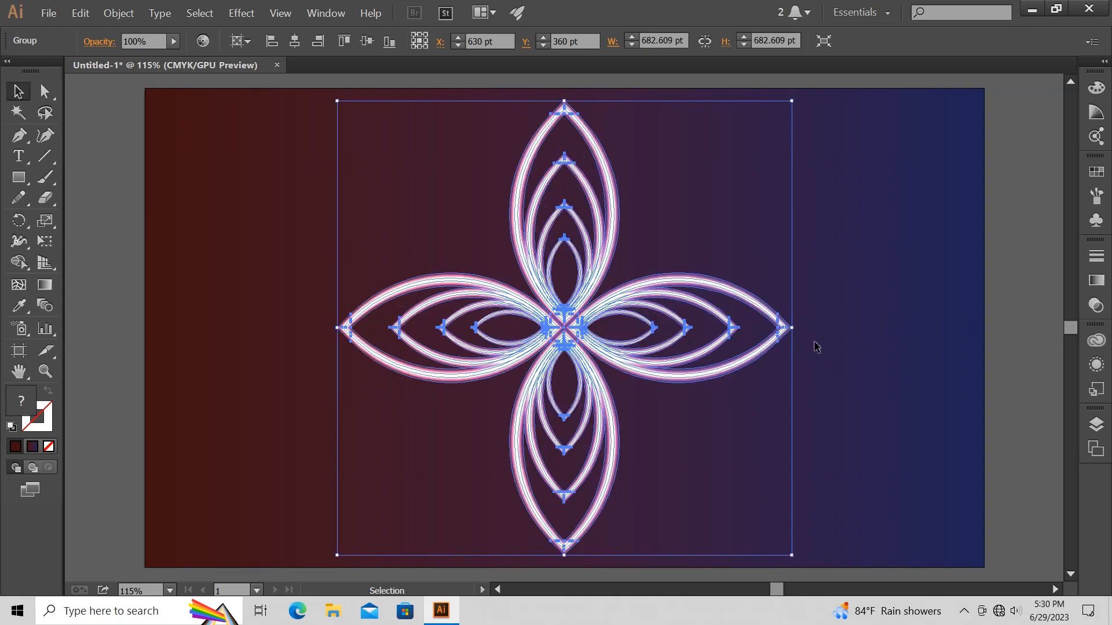
click(875, 324)
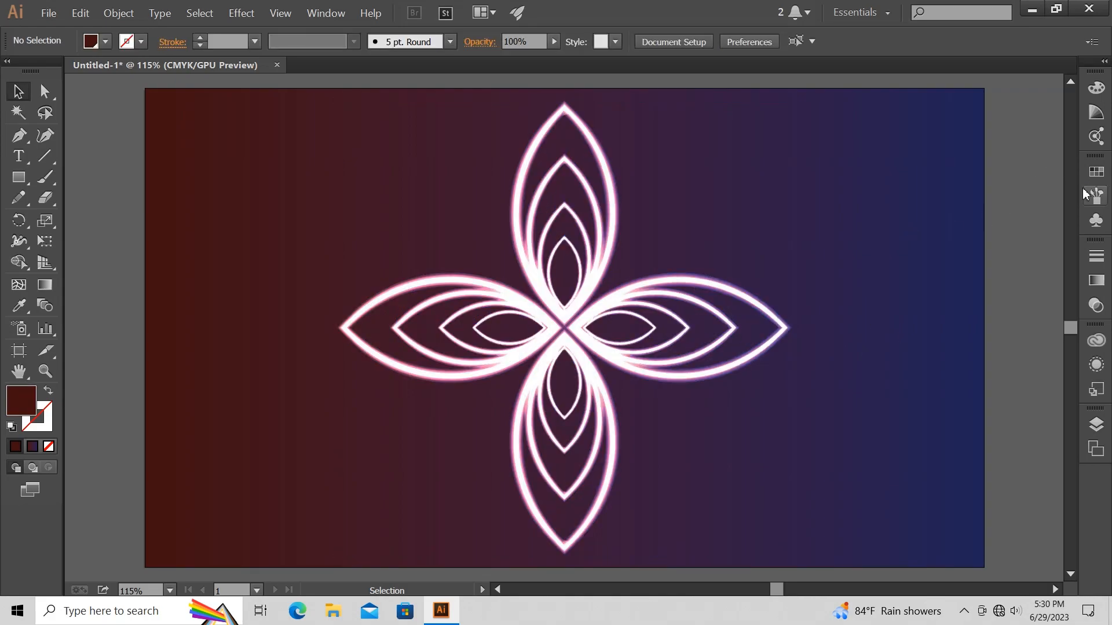
Step: Edit the dark red global swatch in RGB mode with preview on, setting it to about R 77, G 24, B 16
click(1096, 172)
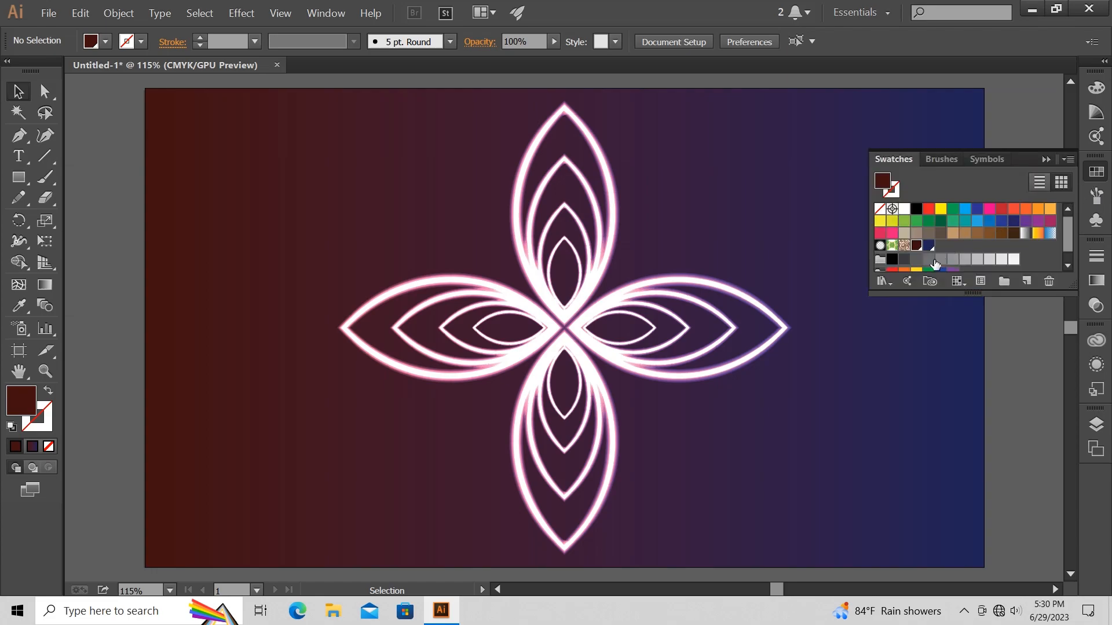
double_click(916, 246)
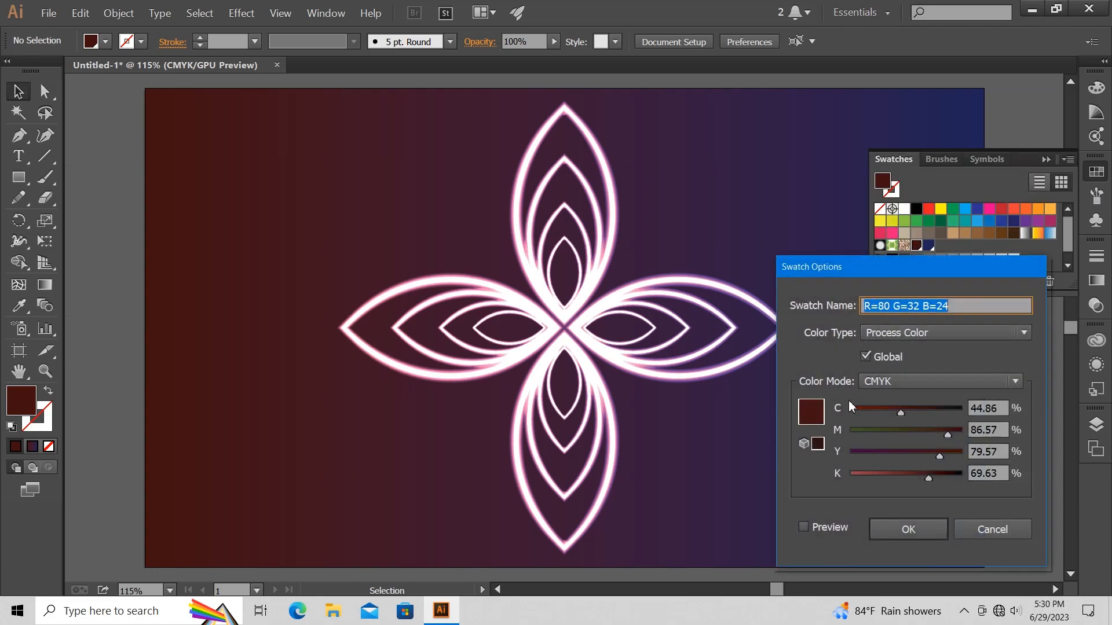
click(884, 382)
click(886, 419)
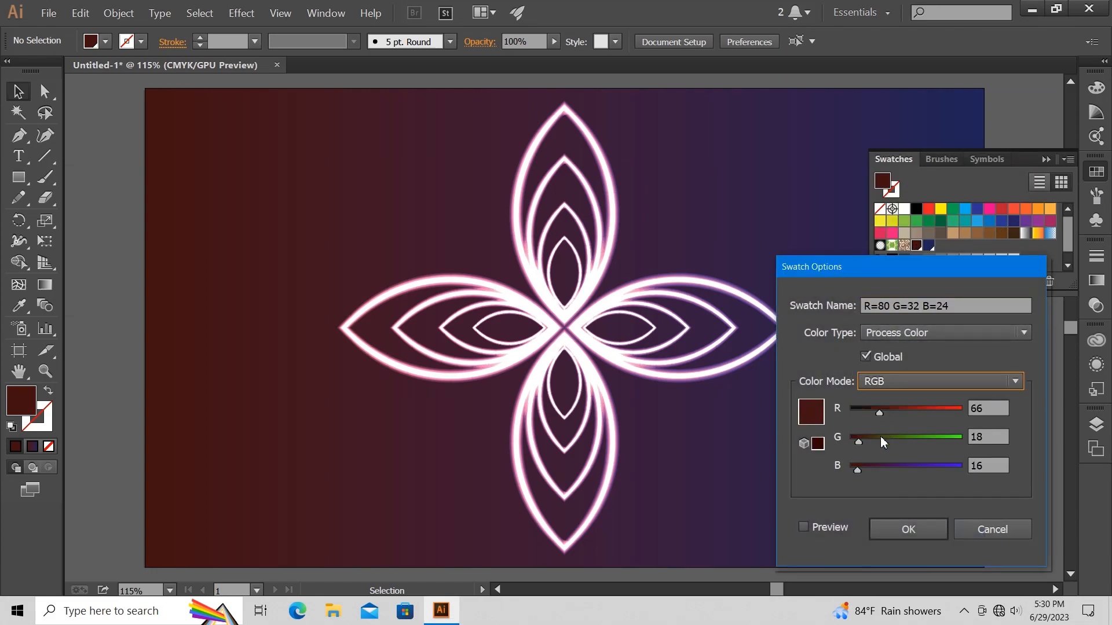
click(804, 527)
drag(878, 415, 902, 447)
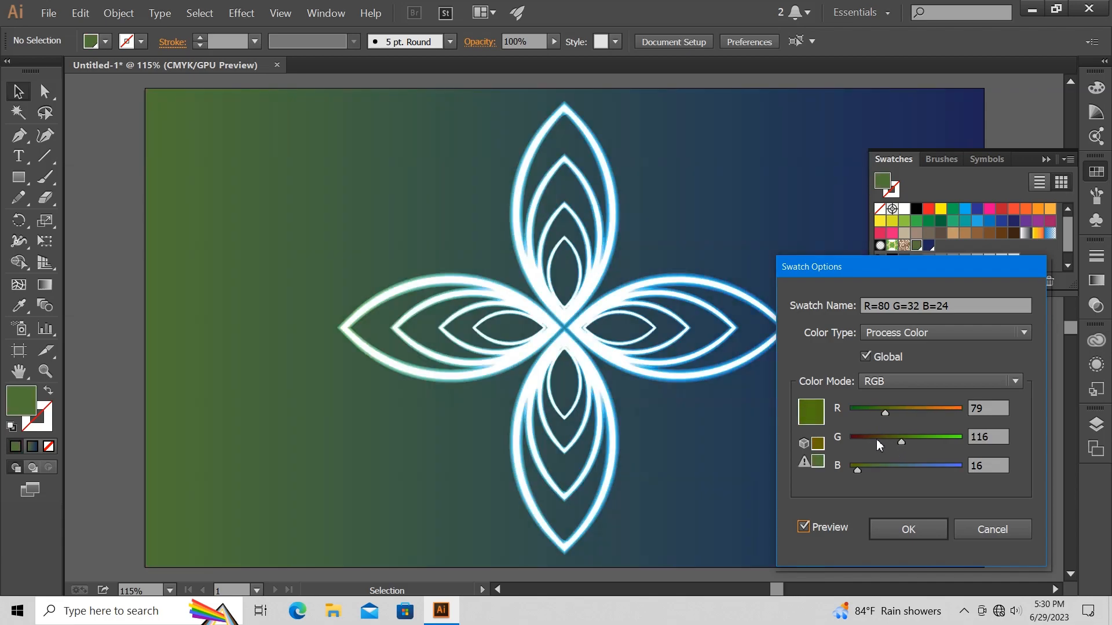
drag(906, 444, 861, 439)
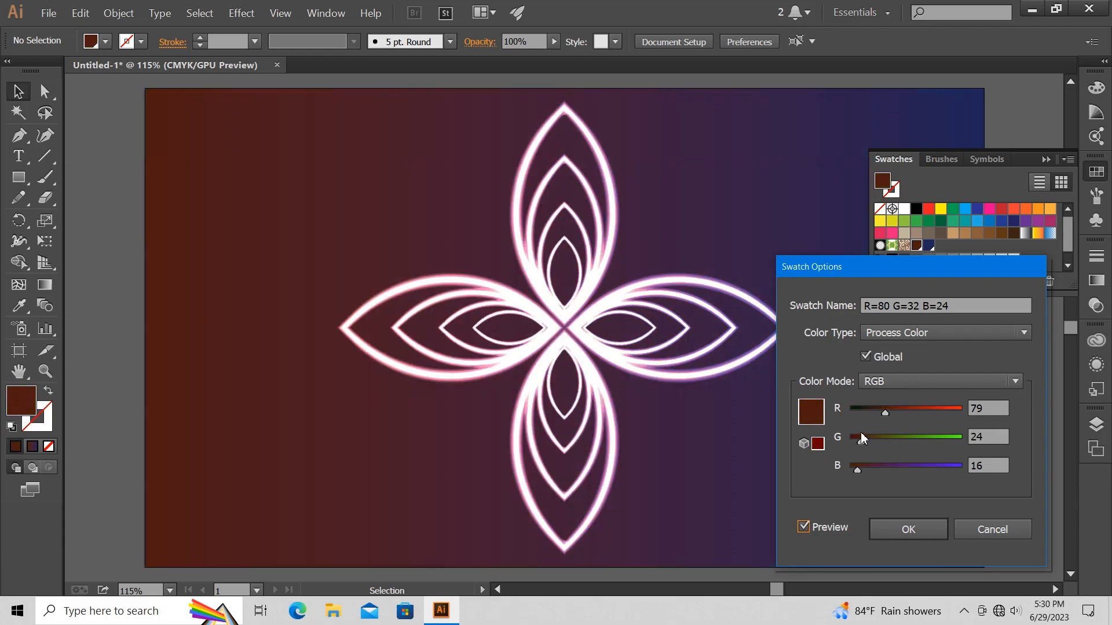
drag(886, 410, 881, 410)
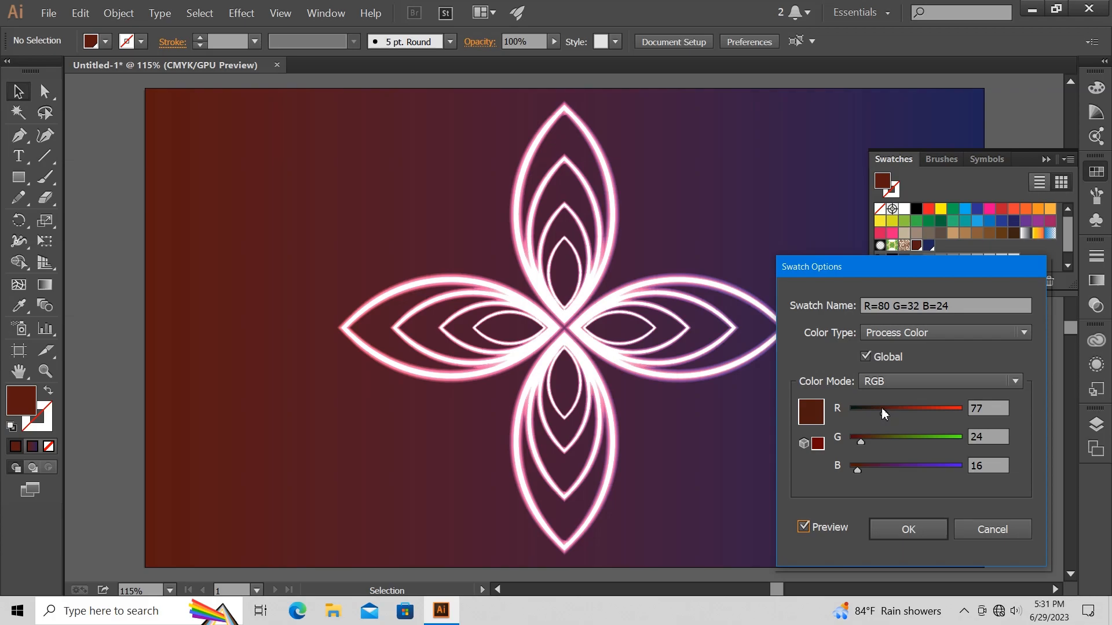
click(910, 532)
Step: Edit the dark blue global swatch in RGB mode with preview on, setting it to about R 13, G 17, B 110
double_click(929, 247)
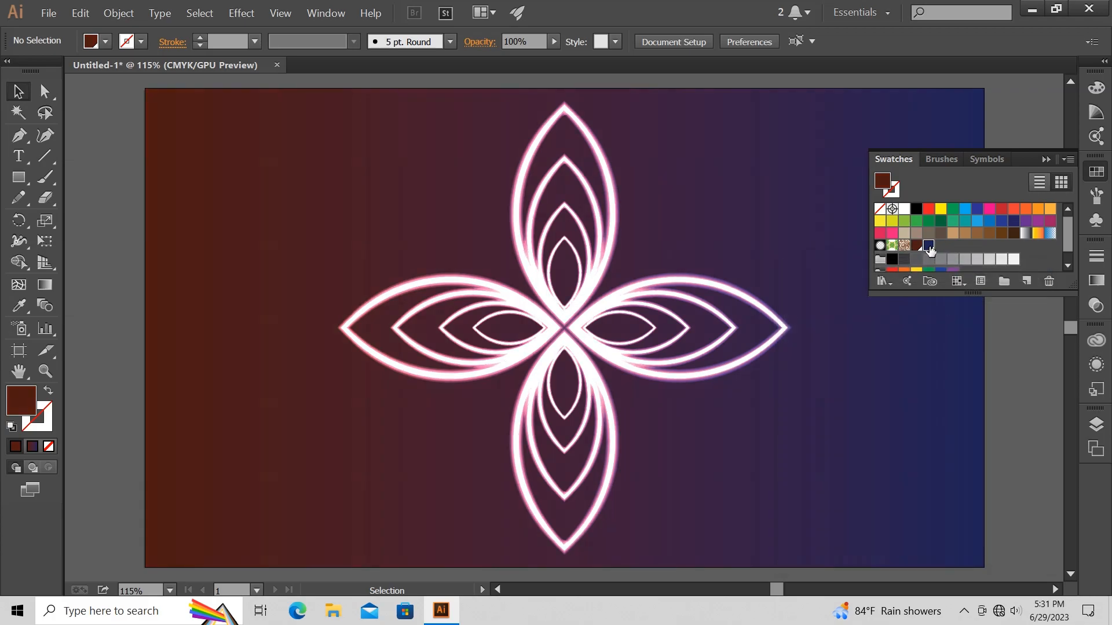
click(899, 382)
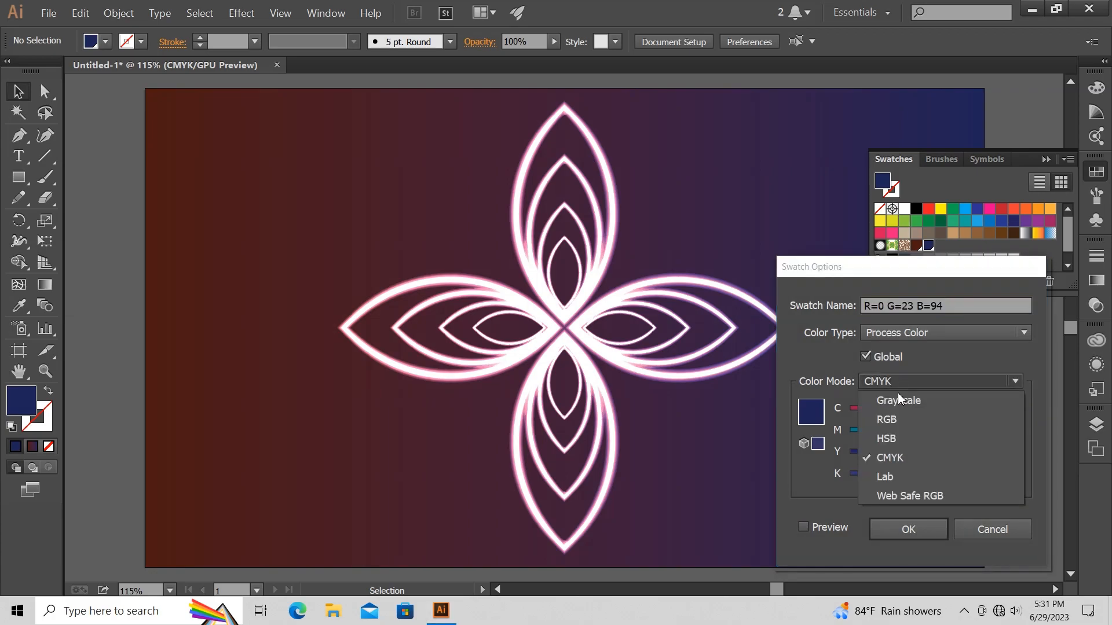
click(894, 417)
click(830, 525)
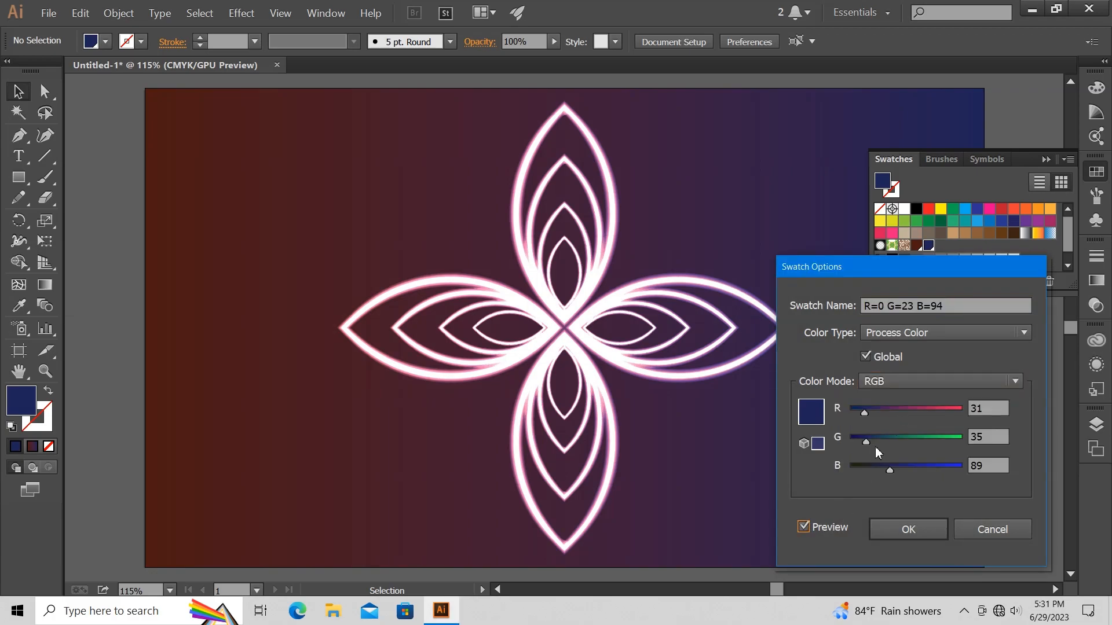
drag(867, 412, 861, 412)
drag(866, 442, 904, 474)
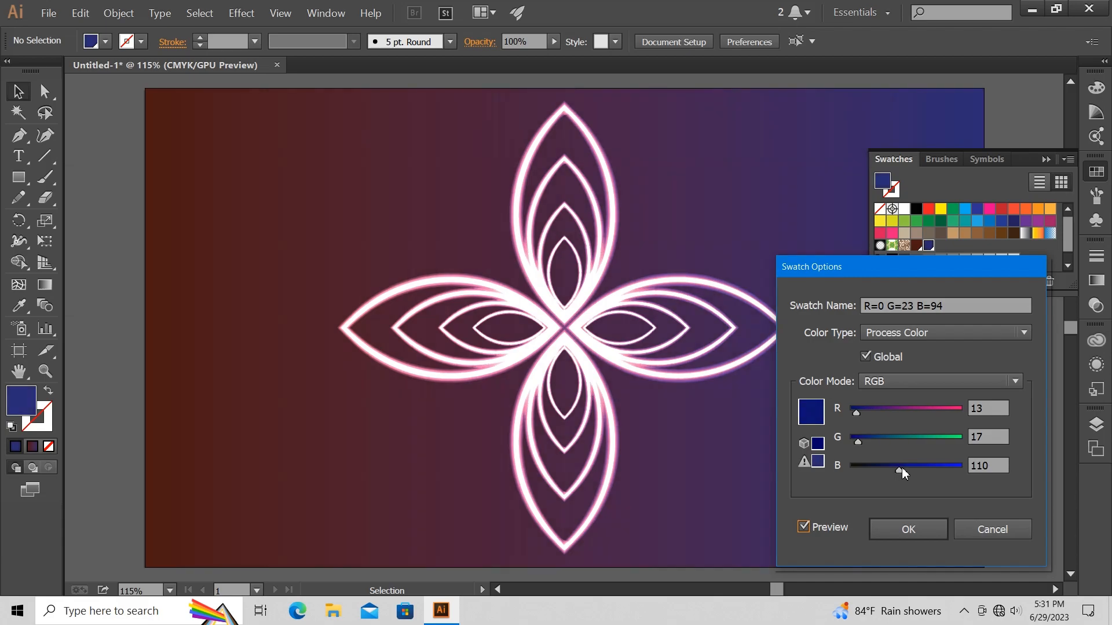
click(907, 529)
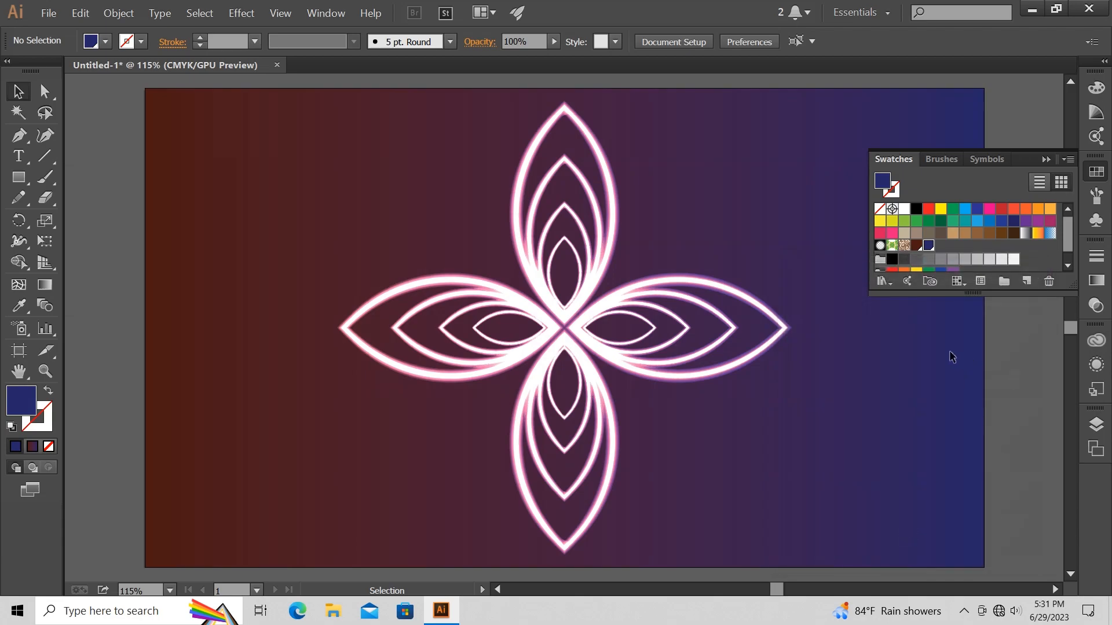
click(1046, 161)
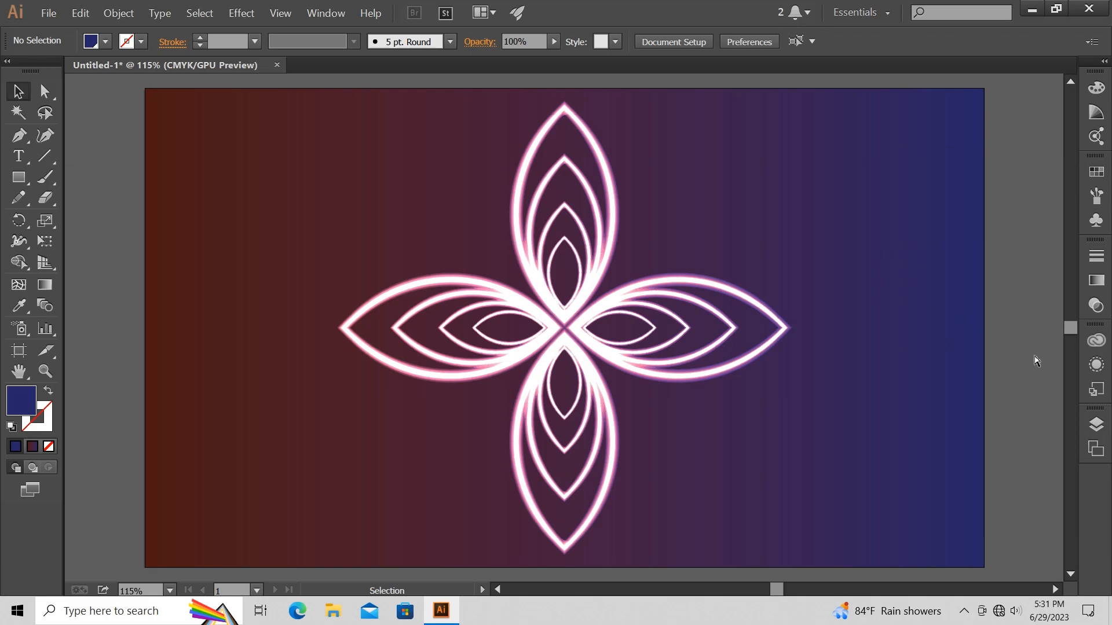
scroll(1036, 360, up, 1)
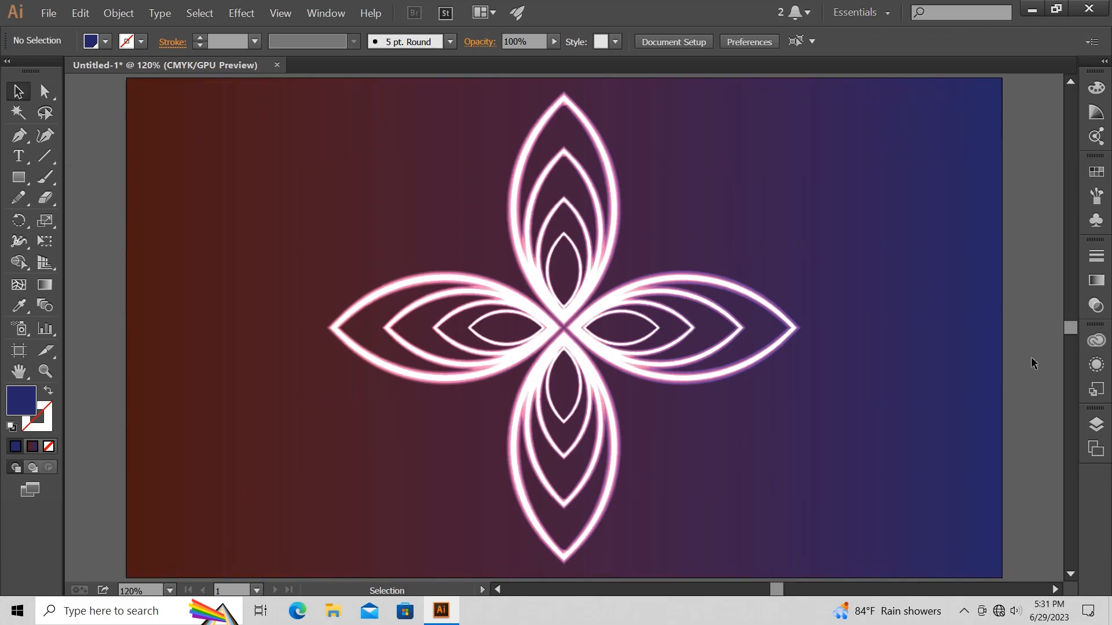